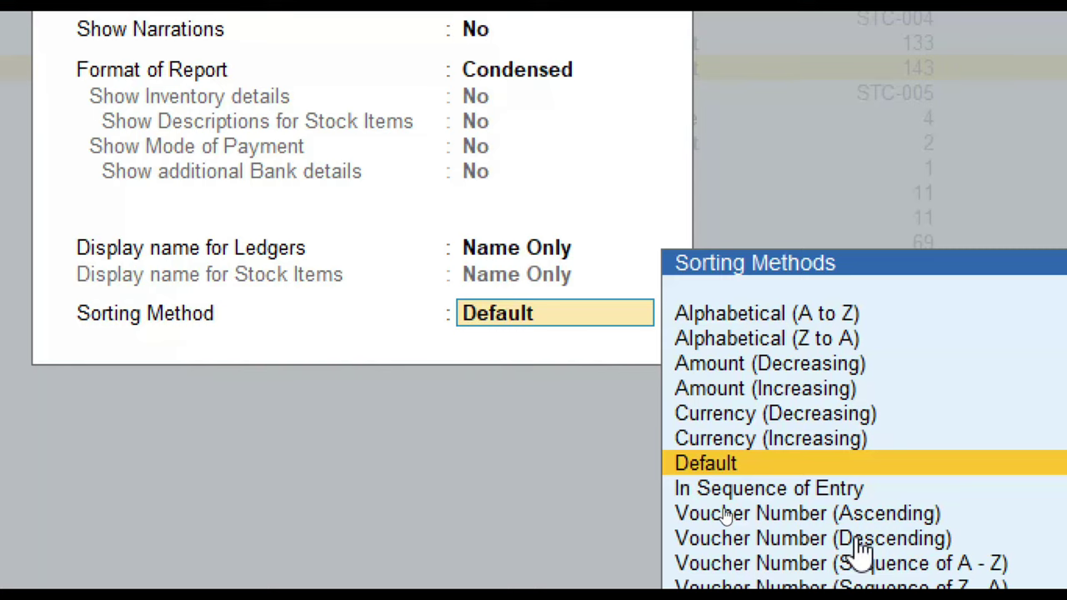
Leave the sorting configuration unchanged and reopen the Day Book from the Gateway of Tally.
key("Escape")
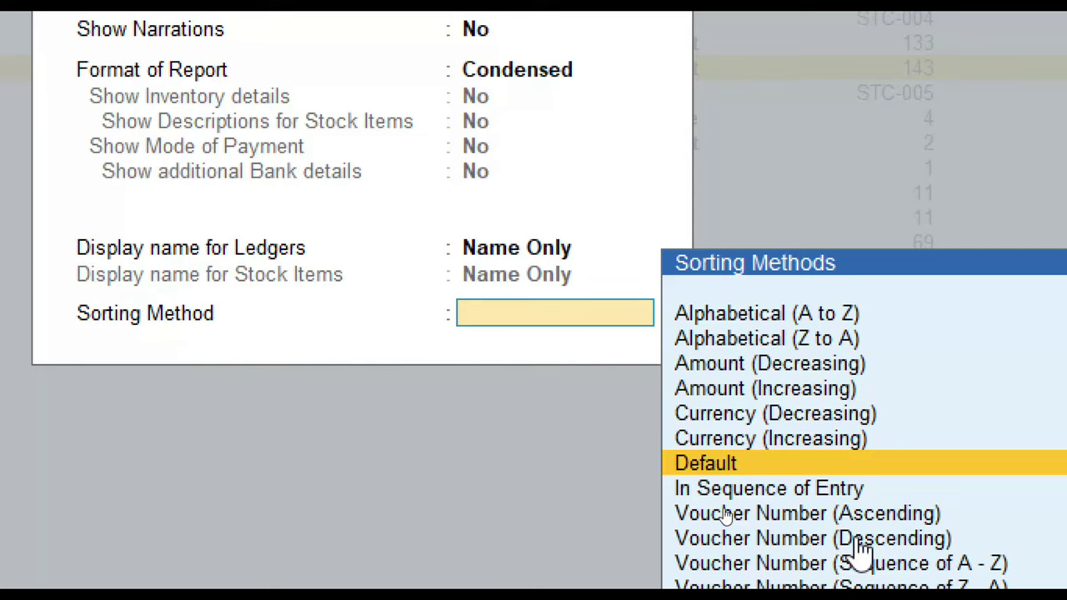
key("Escape")
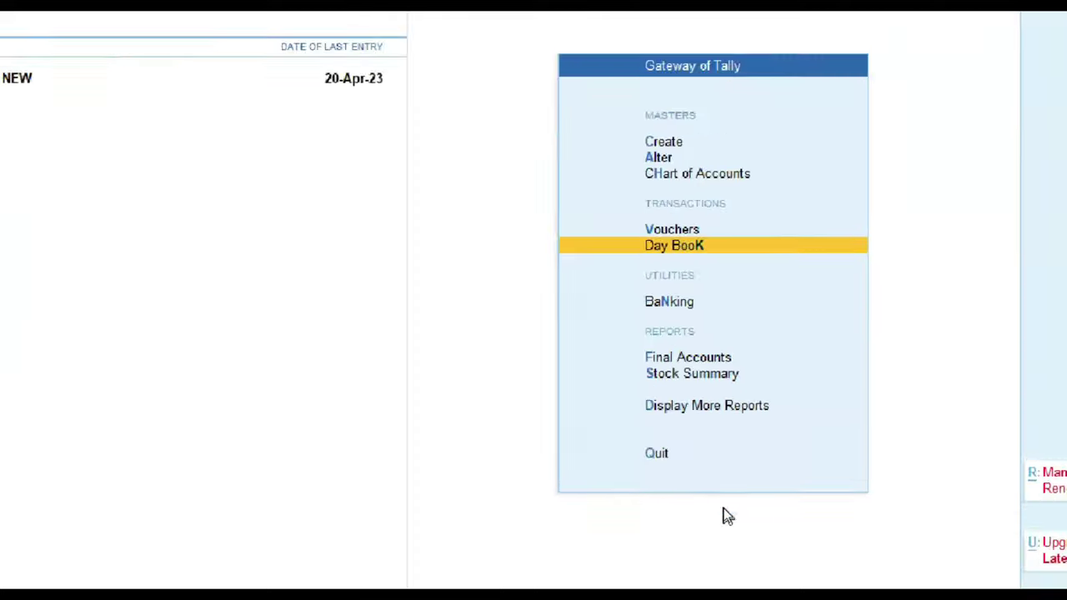
key("Return")
key("F2")
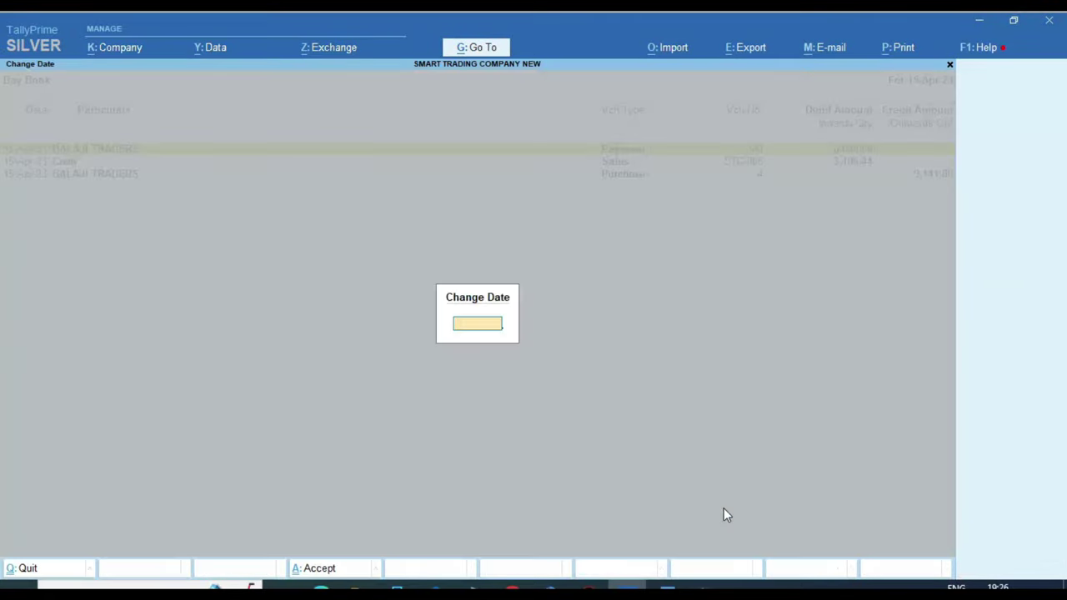
key("Escape")
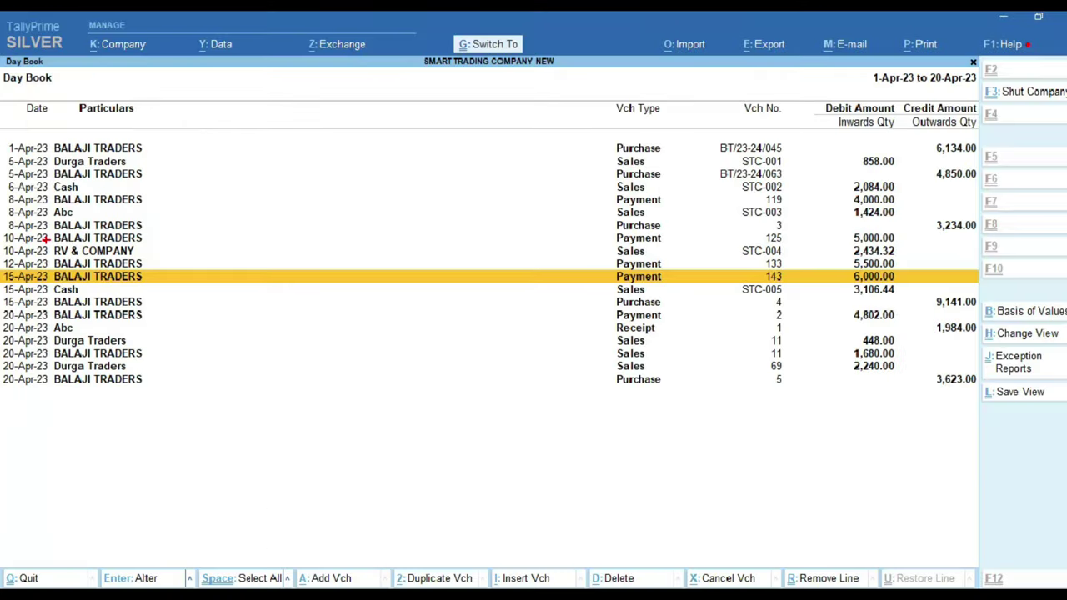
Configure the Day Book's sorting method as Alphabetical (A to Z), keeping the Condensed report format.
key("F12")
key("Return")
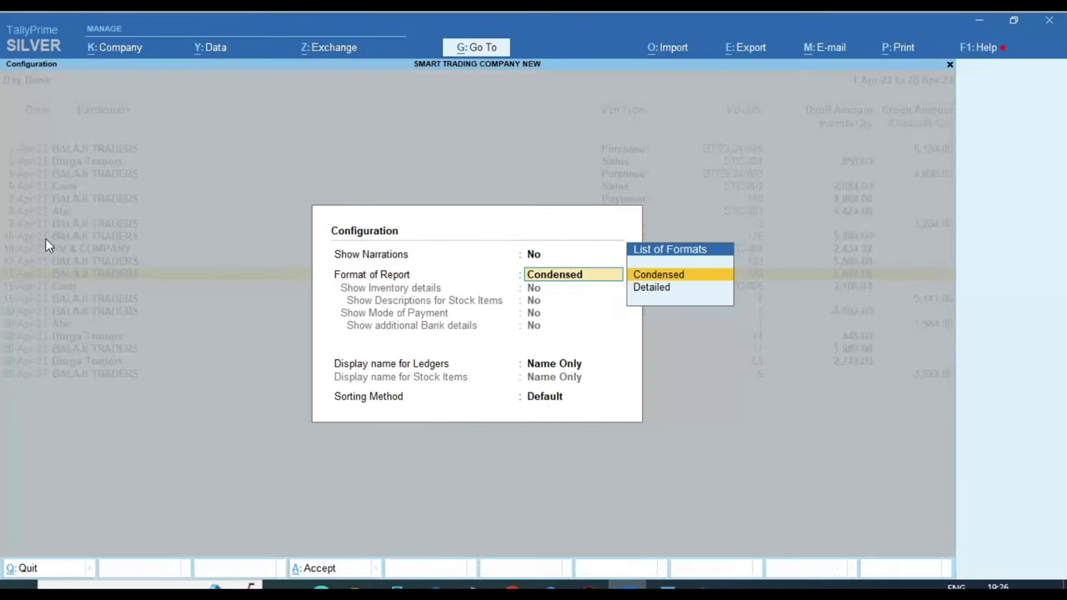
key("Return")
key("Return")
key("Up")
key("Up")
key("Up")
key("Up")
key("Up")
key("Up")
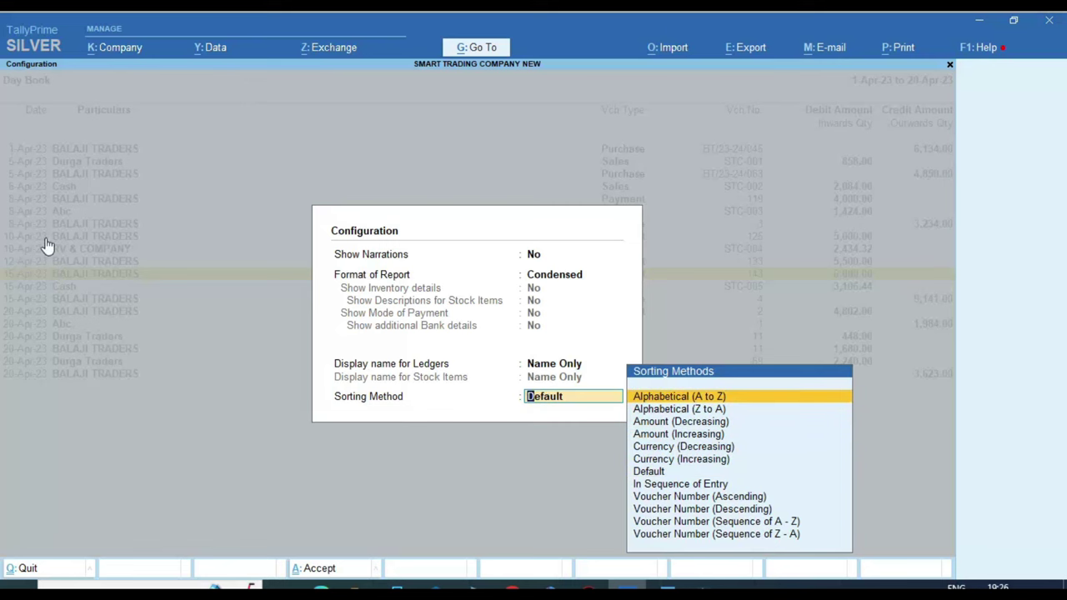
key("Return")
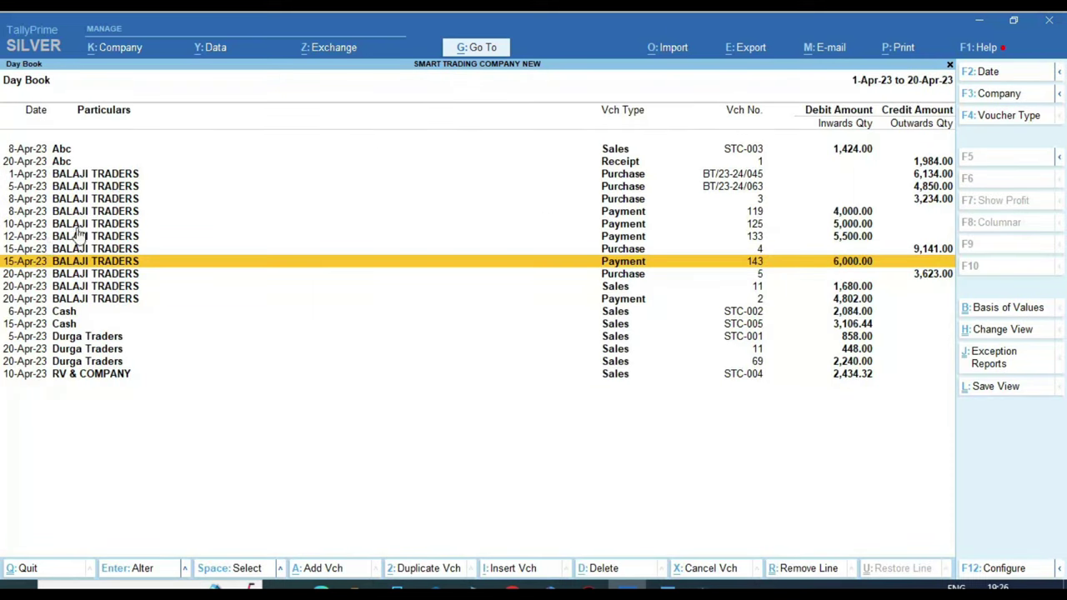
key("ctrl")
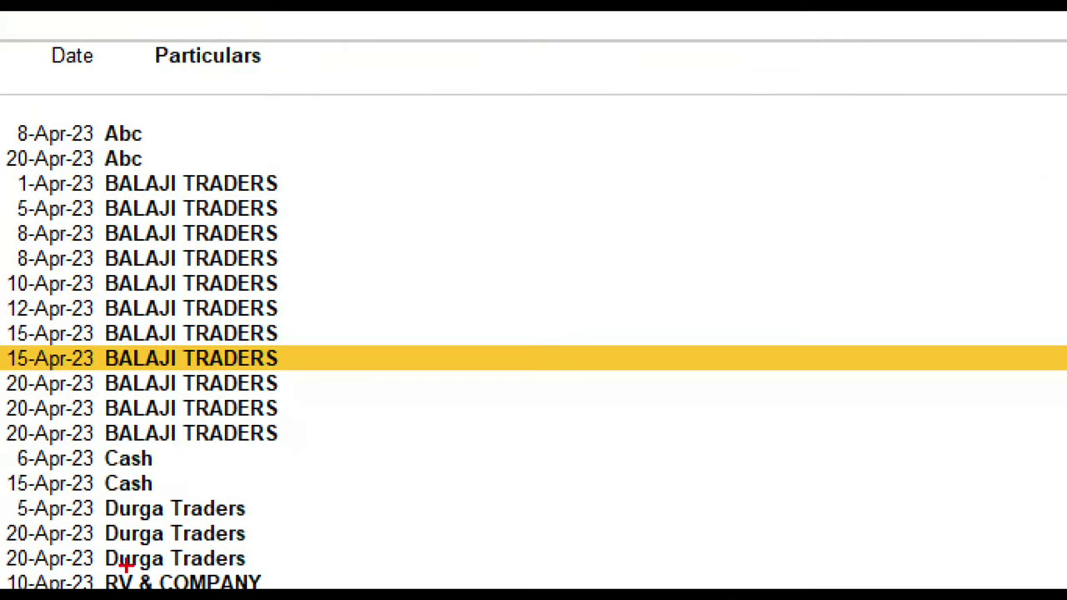
mouse_move(2, 109)
left_mouse_down()
mouse_move(11, 260)
mouse_move(110, 594)
mouse_move(93, 593)
left_mouse_up()
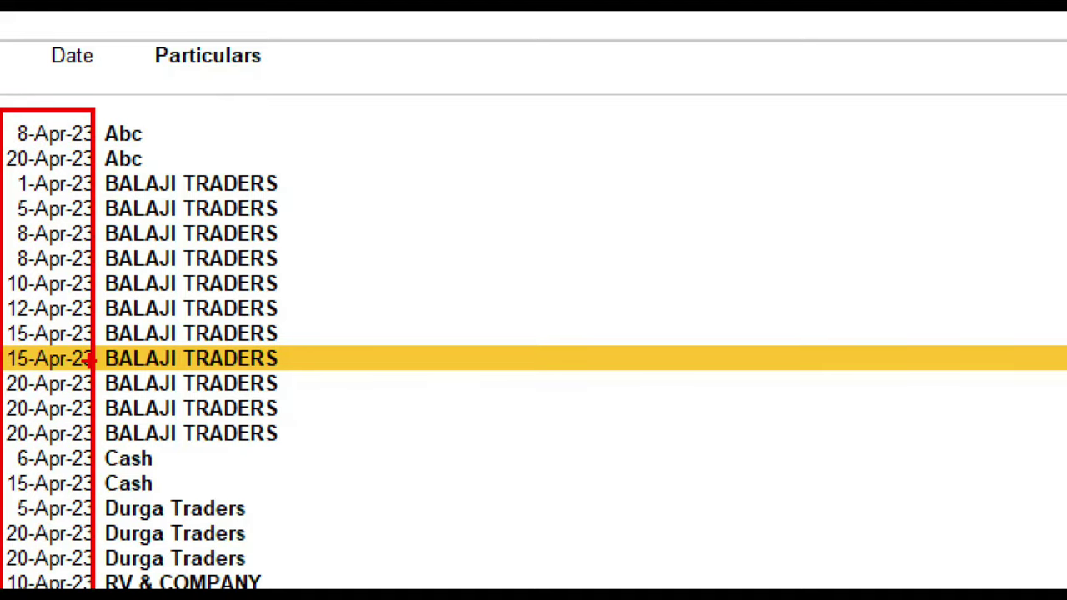
key("F12")
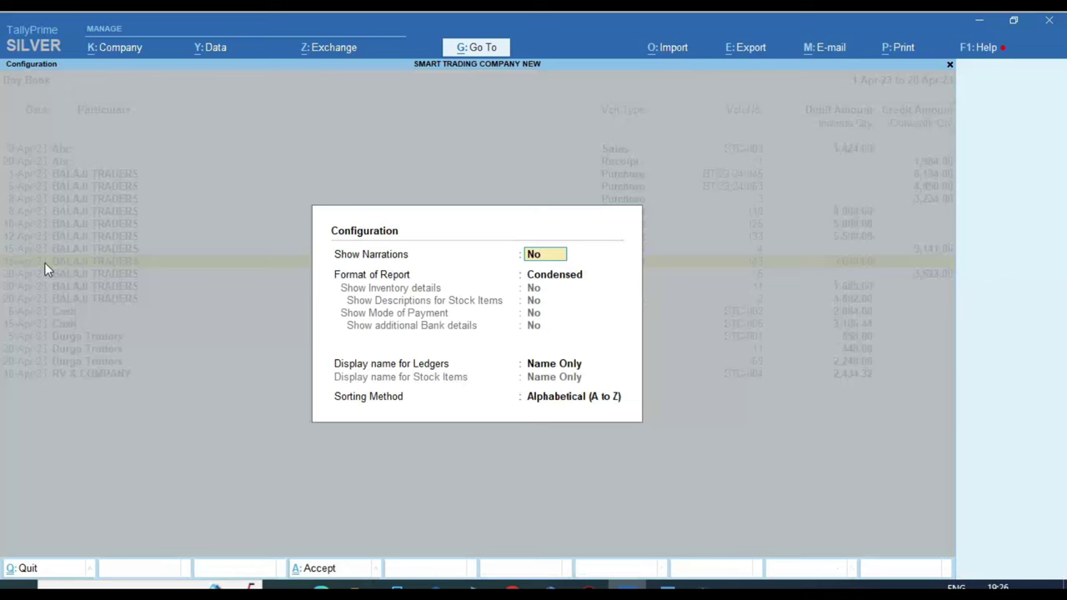
key("Return")
key("Return")
key("Return")
key("Return")
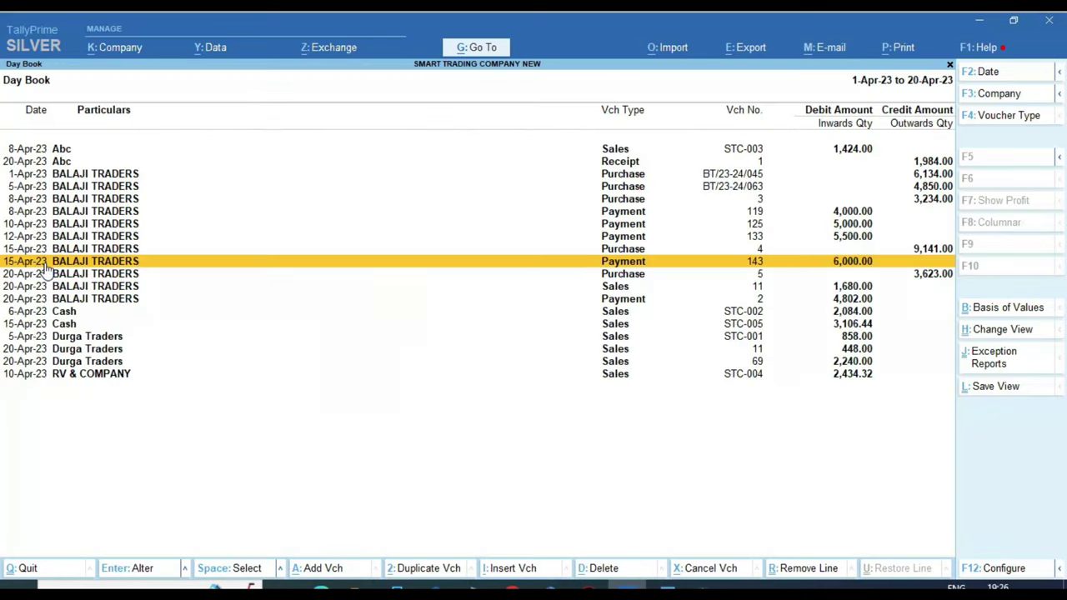
Change the Day Book's sorting method to Amount (Decreasing) in the report configuration.
key("F12")
key("Return")
key("Return")
key("Return")
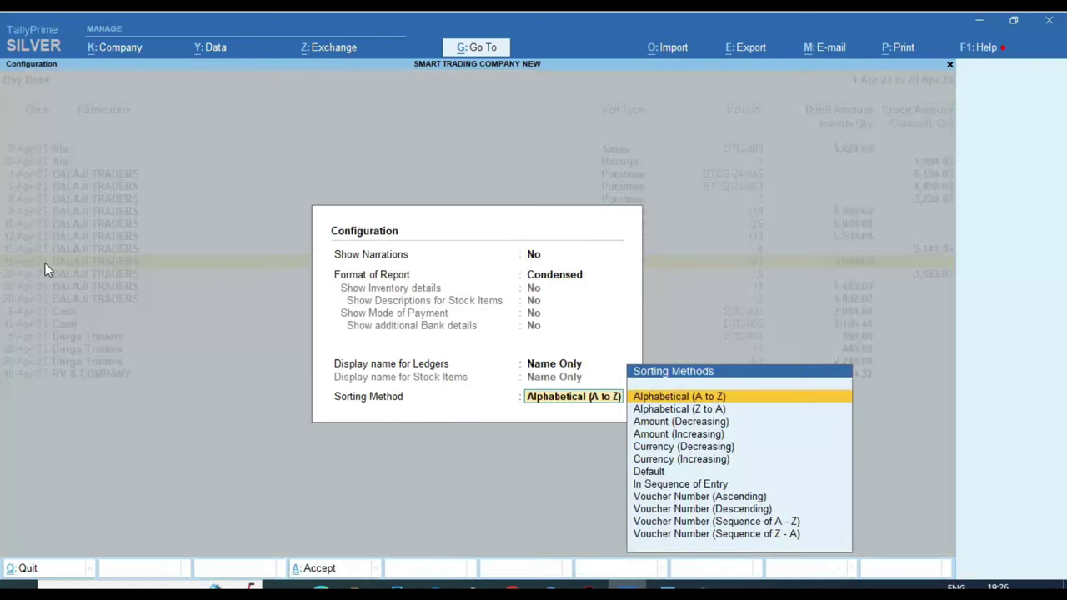
key("Down")
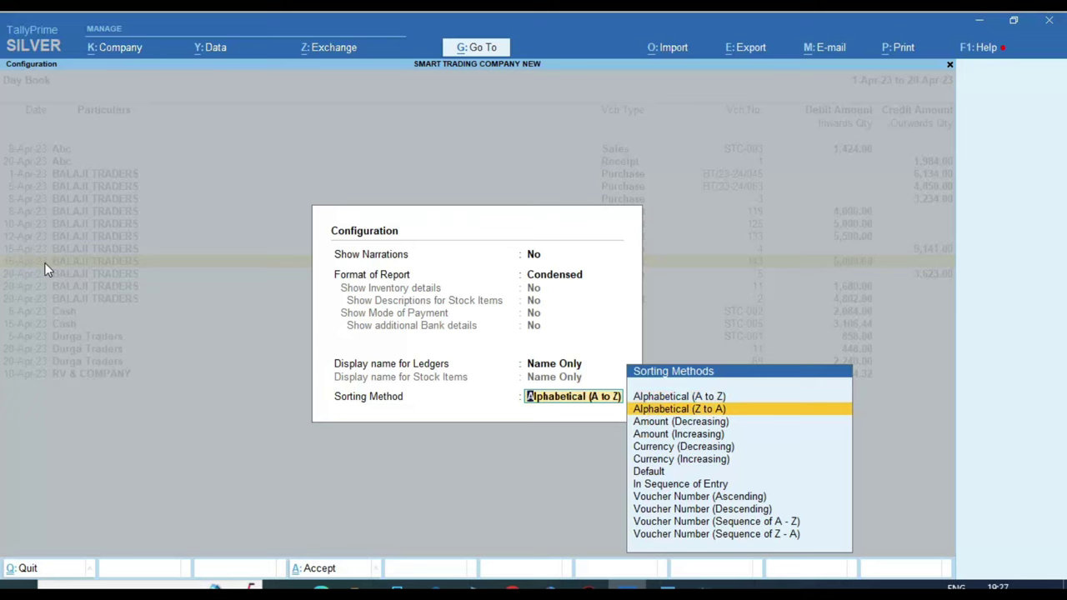
key("Down")
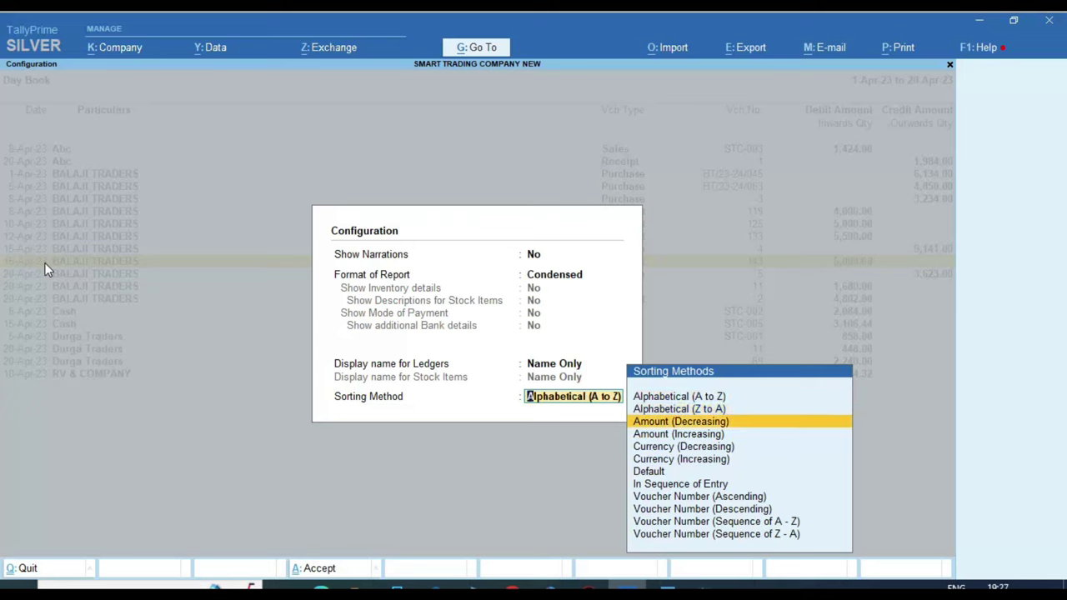
key("Return")
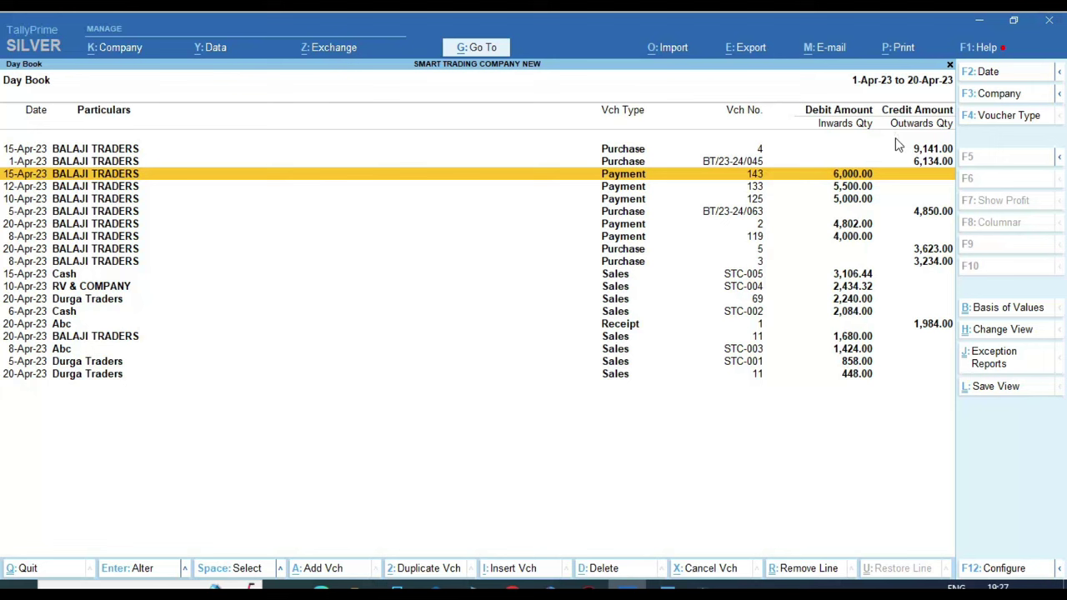
key("ctrl")
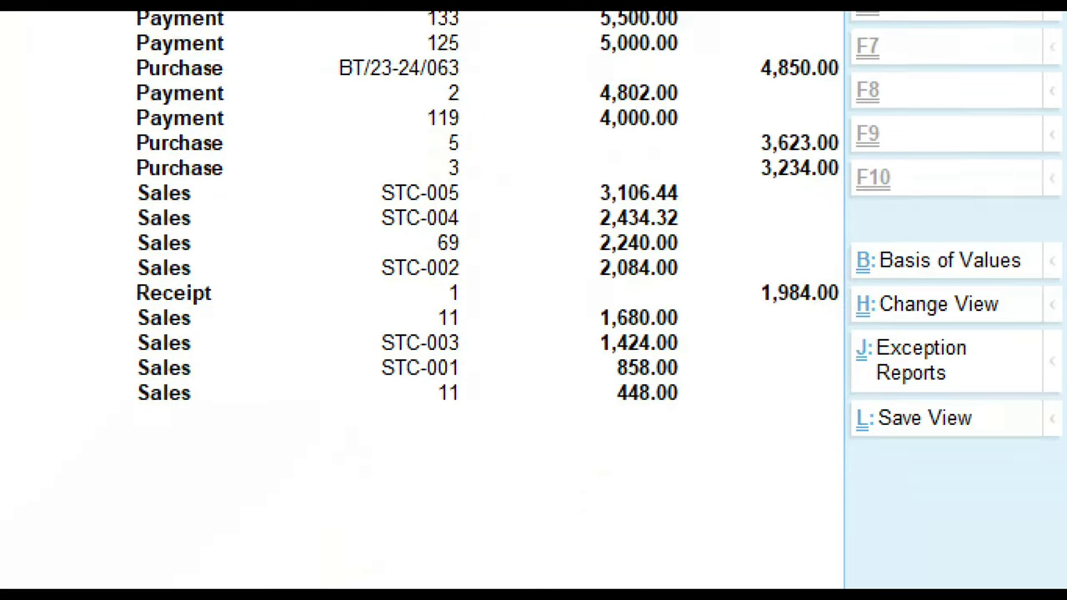
mouse_move(596, 427)
left_mouse_down()
mouse_move(678, 427)
mouse_move(689, 412)
mouse_move(704, 362)
mouse_move(697, 202)
mouse_move(714, 86)
left_mouse_up()
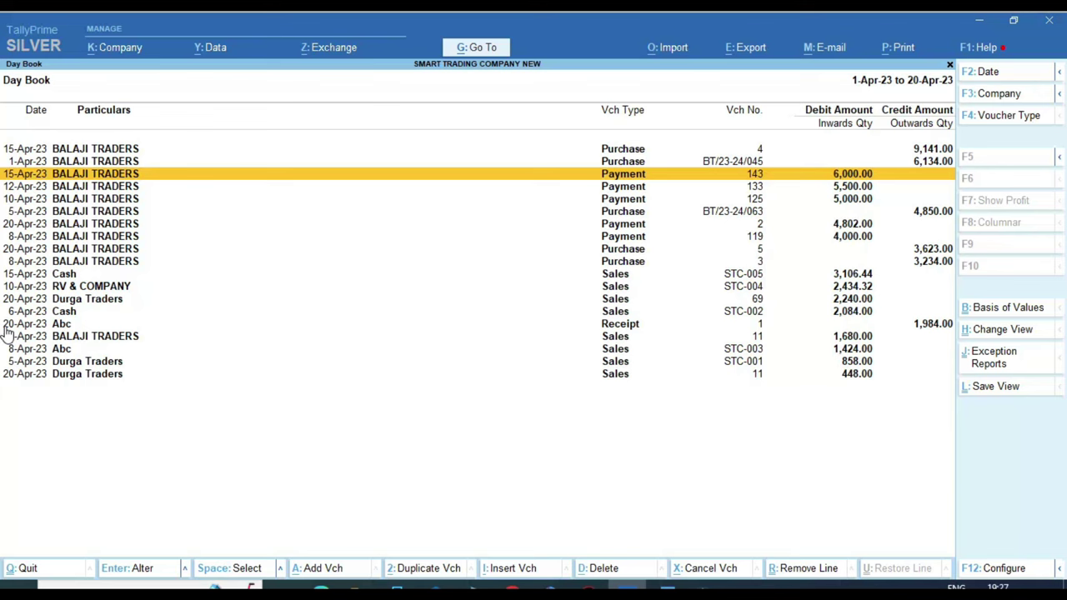
Change the Day Book's sorting method to Amount (Increasing) in the report configuration.
key("F12")
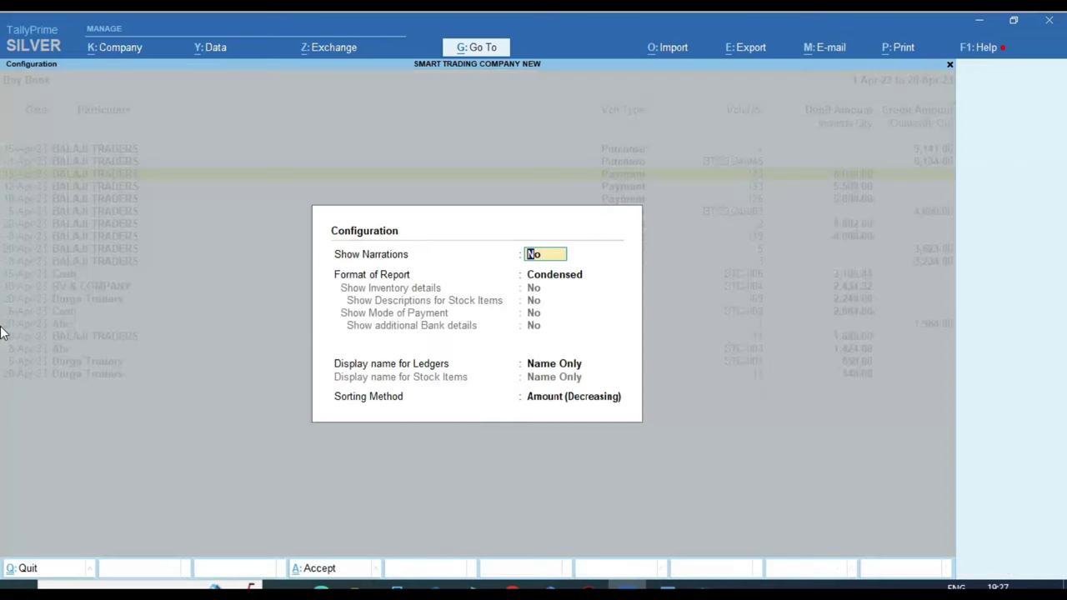
key("Return")
key("Return")
key("Return")
key("Down")
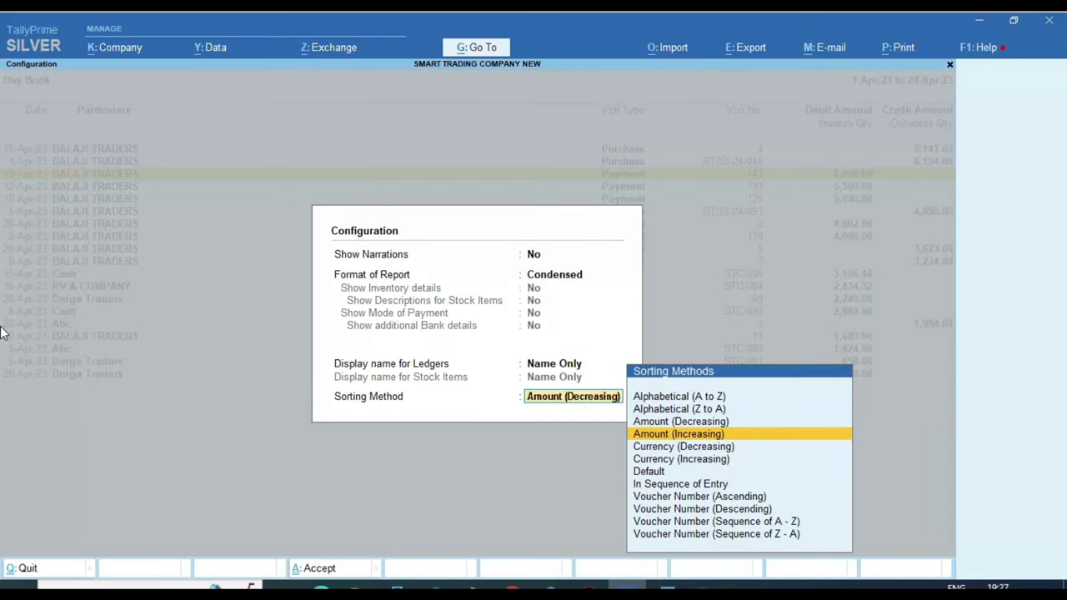
key("Return")
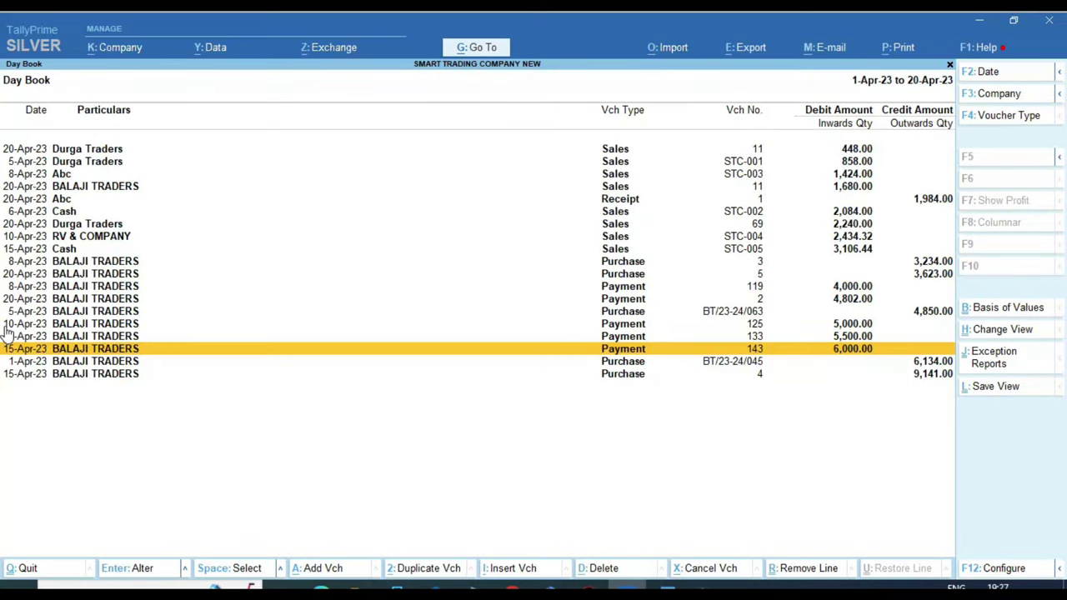
Examine the Day Book entries in order of increasing amount, from the first voucher to the last.
key("Up")
key("Up")
key("Up")
key("Up")
key("Up")
key("Up")
key("Up")
key("Up")
key("Up")
key("Up")
key("Up")
key("Up")
key("Up")
key("Up")
key("Up")
key("Up")
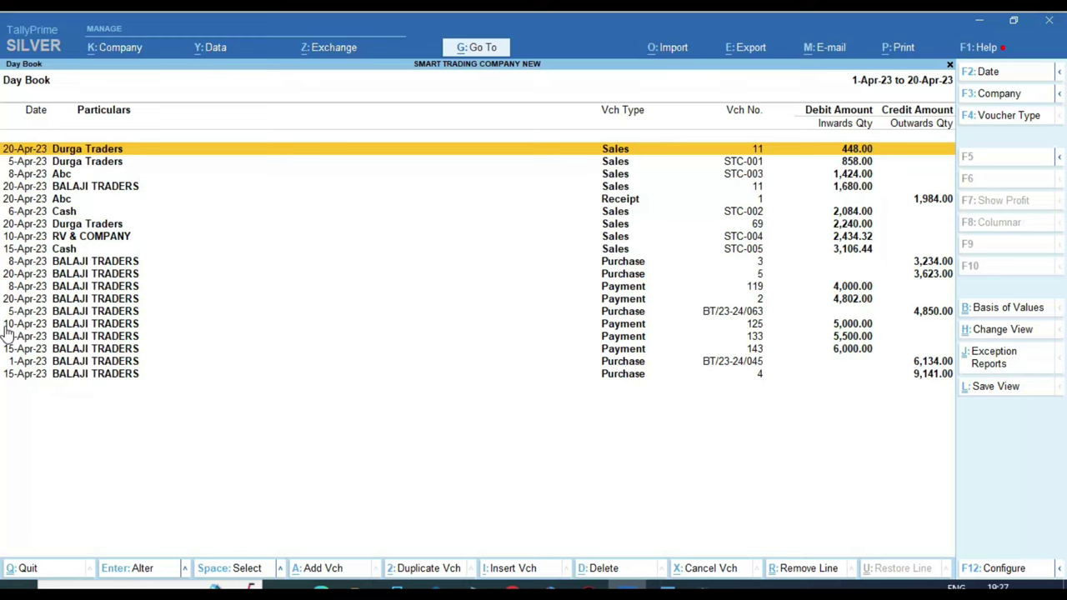
key("Down")
key("Down")
key("Down")
key("Down")
key("Down")
key("Down")
key("Down")
key("Down")
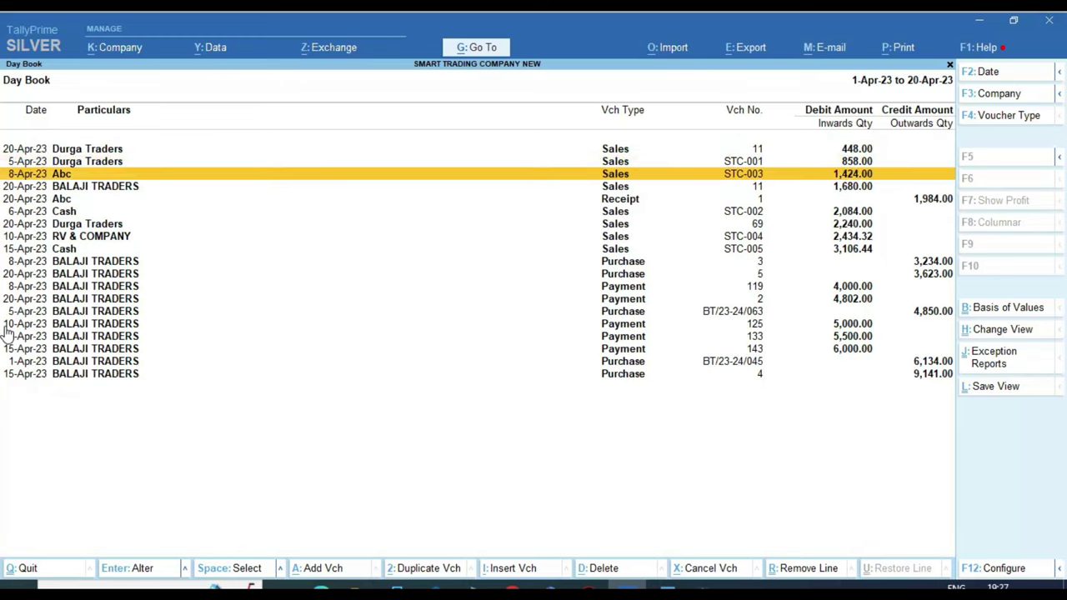
key("Down")
key("Down")
key("Down")
key("Down")
key("Down")
key("Down")
key("Down")
key("Down")
key("Down")
key("Down")
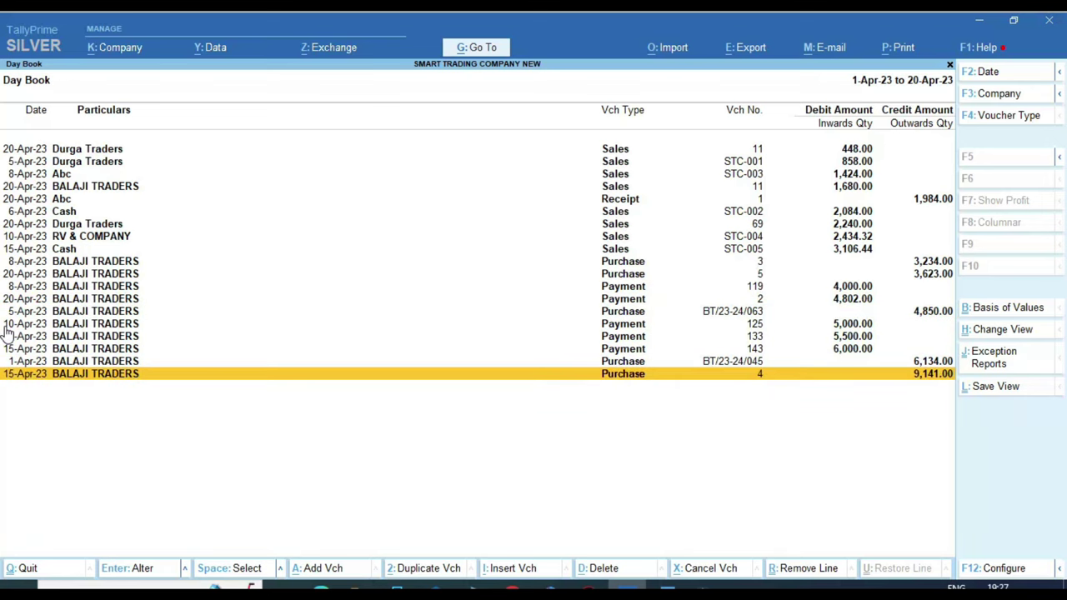
Change the Day Book's sorting method to Voucher Number (Ascending) in the report configuration.
key("F12")
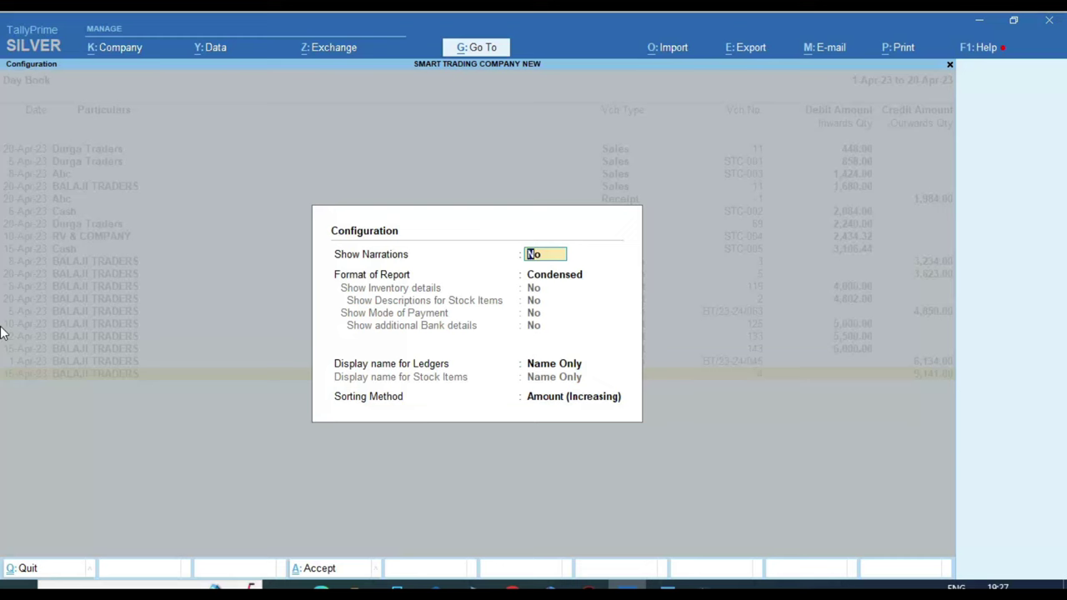
key("Down")
key("Down")
key("Down")
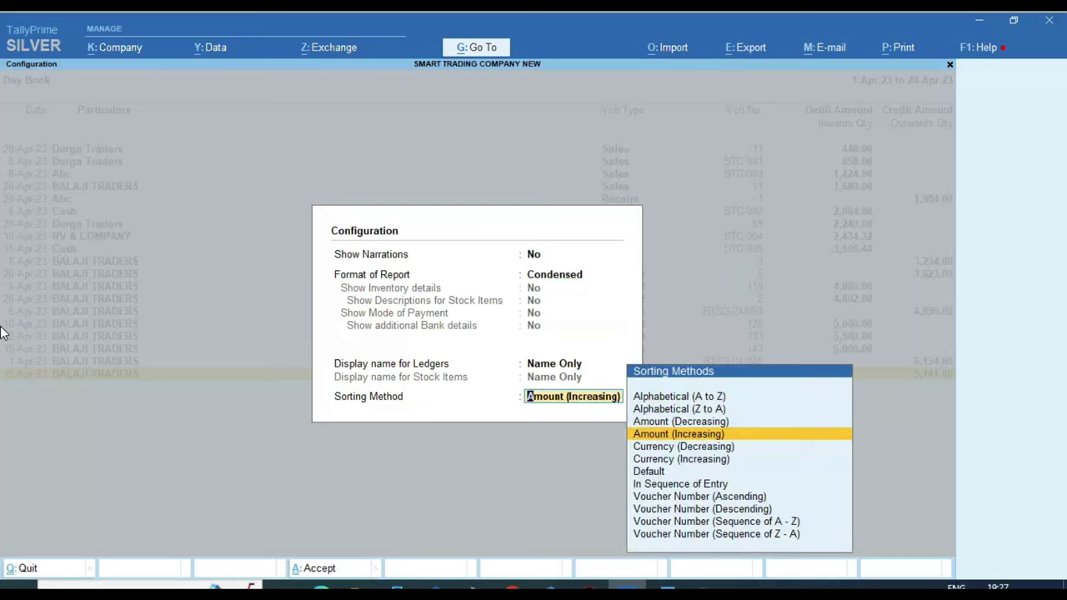
key("Down")
key("Down")
key("Down")
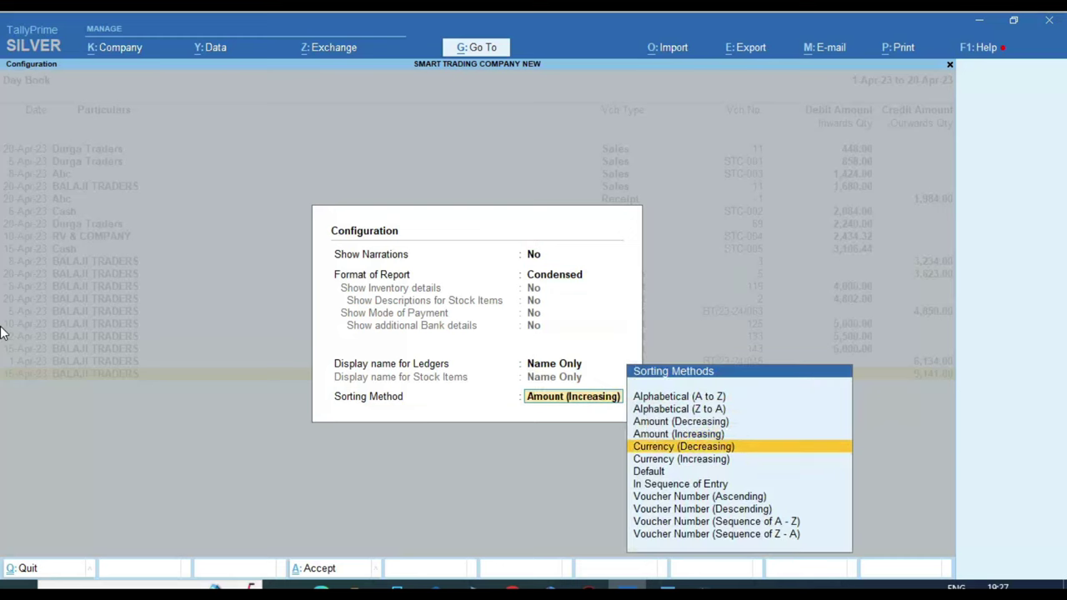
key("Down")
key("Down")
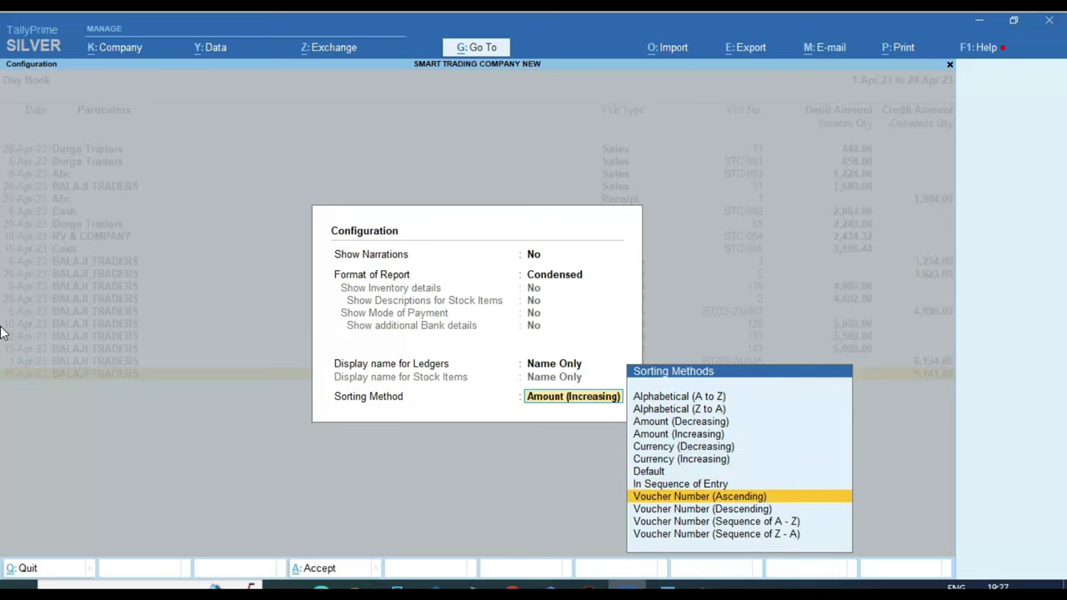
key("Return")
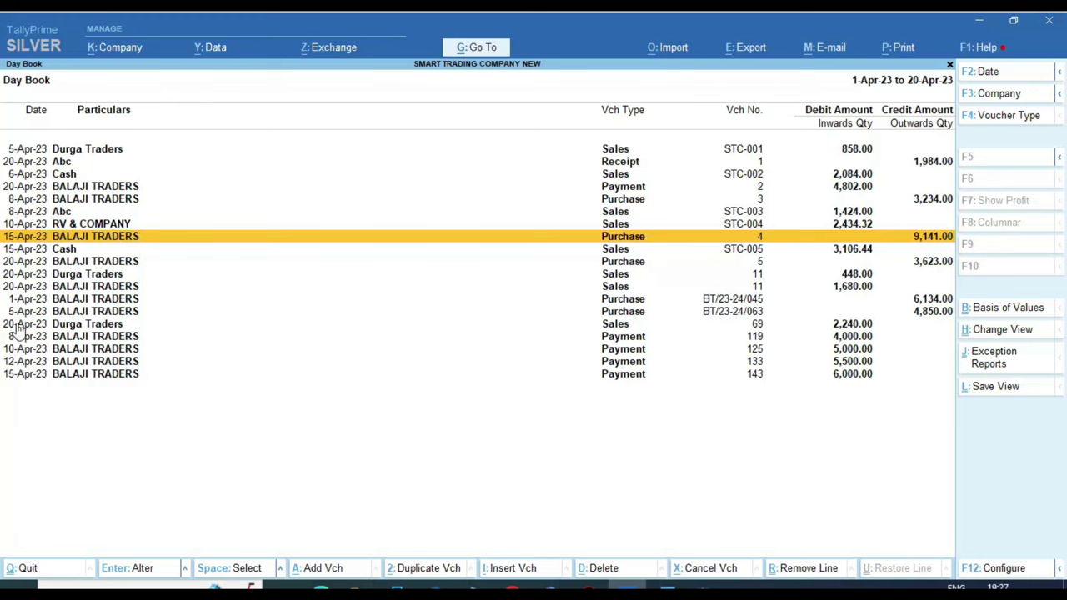
key("ctrl")
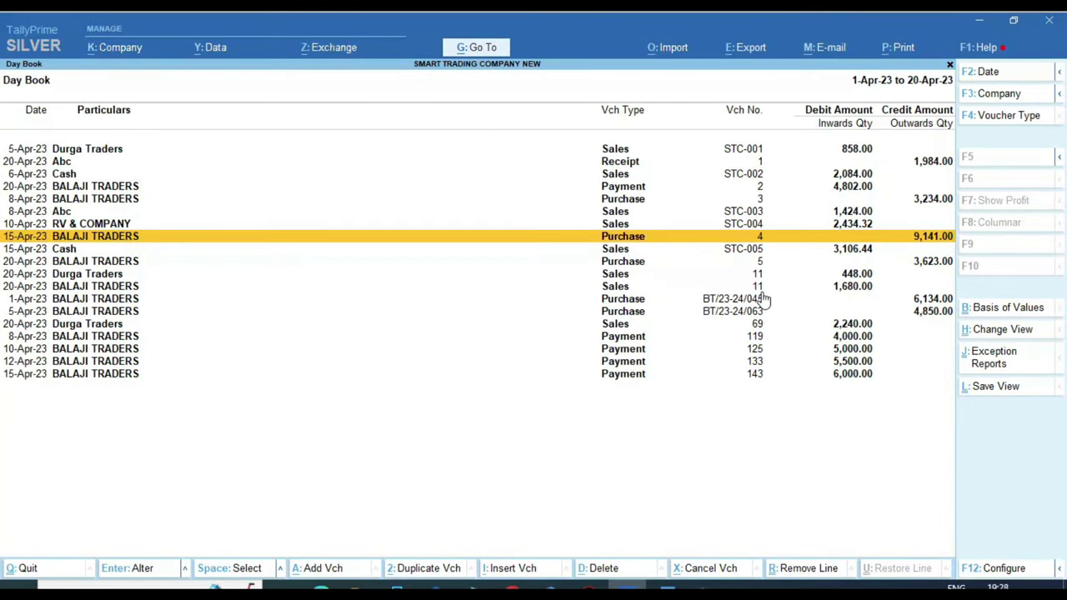
Set the Day Book's sorting method back to Default in the report configuration.
key("F12")
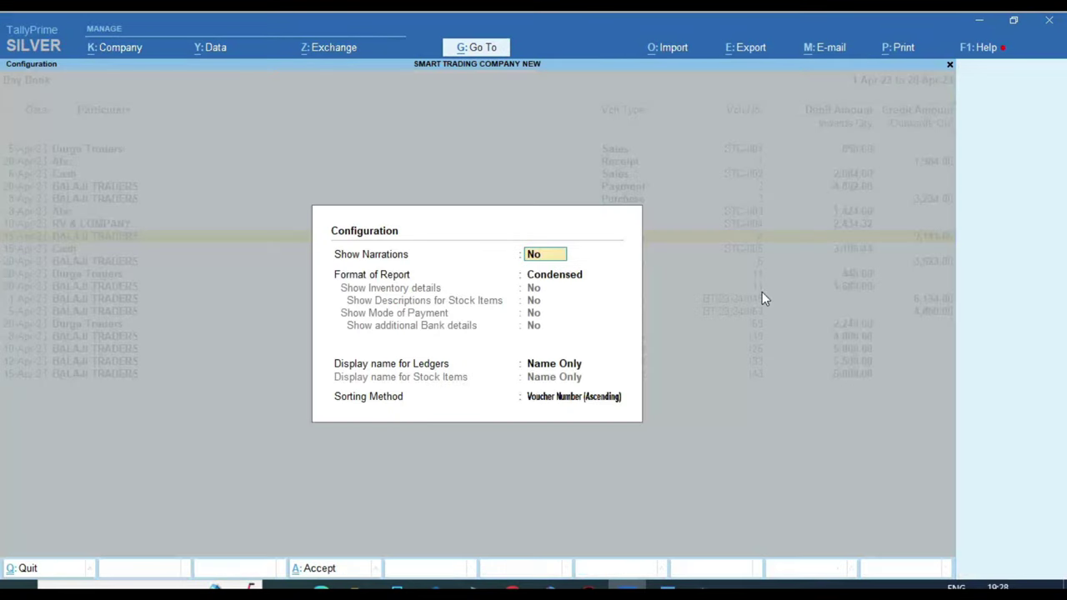
key("Return")
key("Return")
key("Return")
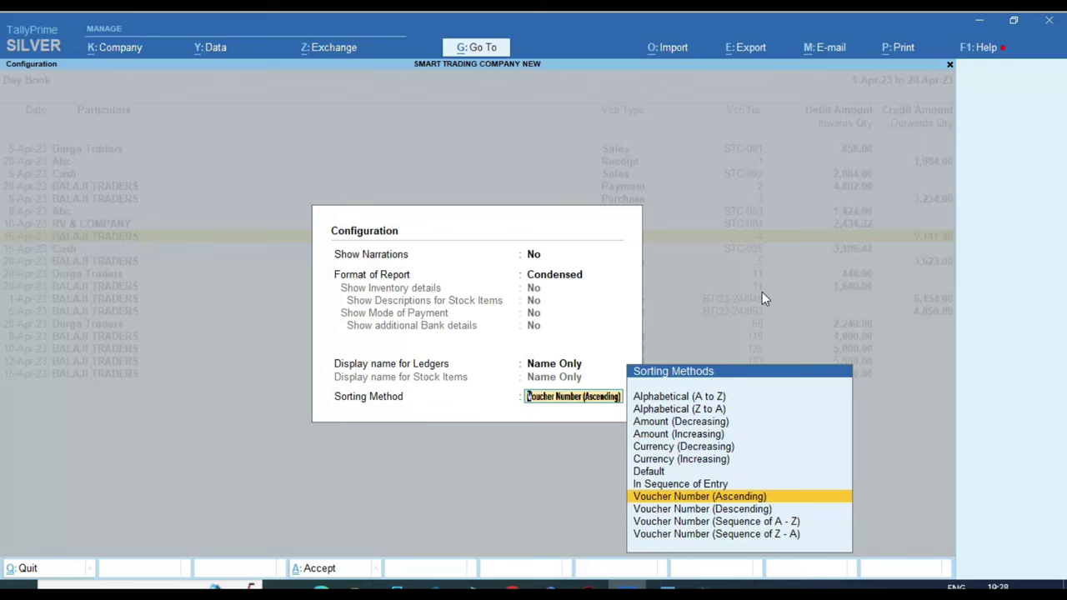
key("Up")
key("Up")
key("Return")
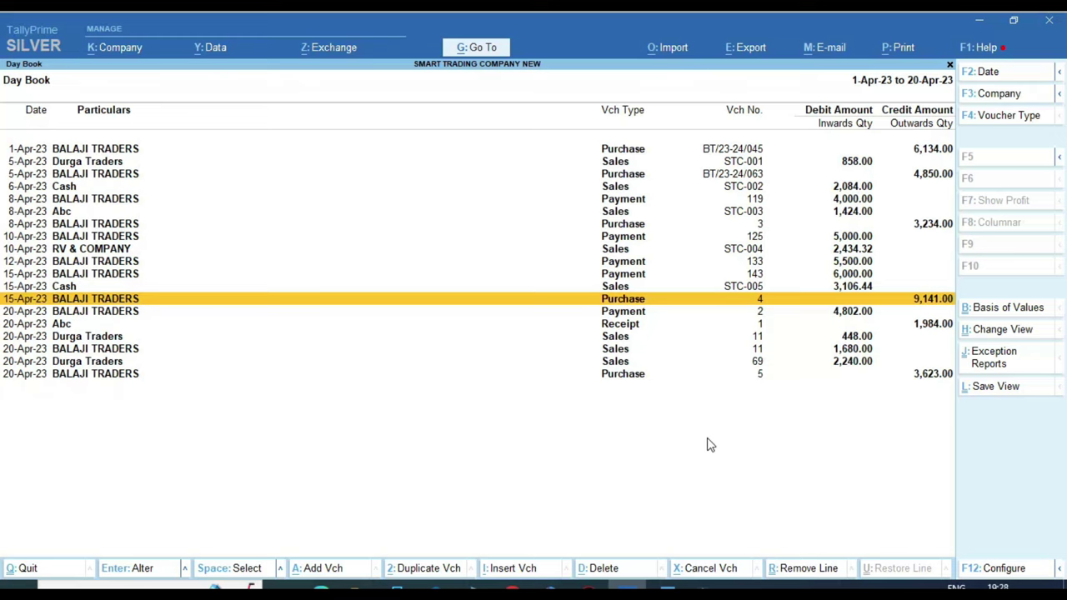
Filter the Day Book by voucher type so it lists only Sales vouchers.
key("F4")
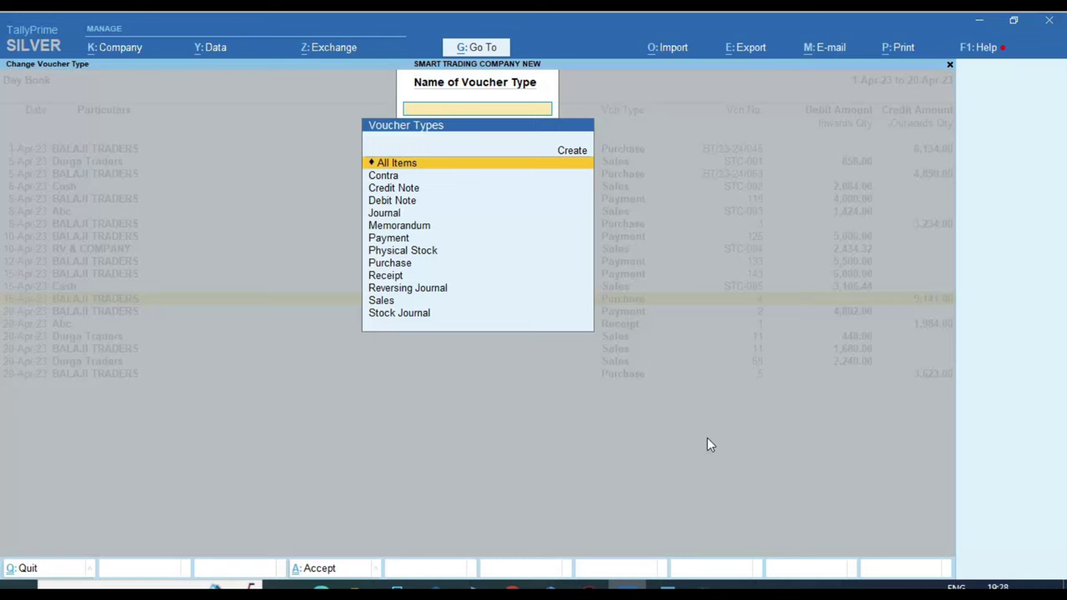
key("Down")
key("Down")
key("Down")
key("Down")
key("Down")
key("Down")
key("Down")
key("Down")
key("Down")
key("Down")
key("Down")
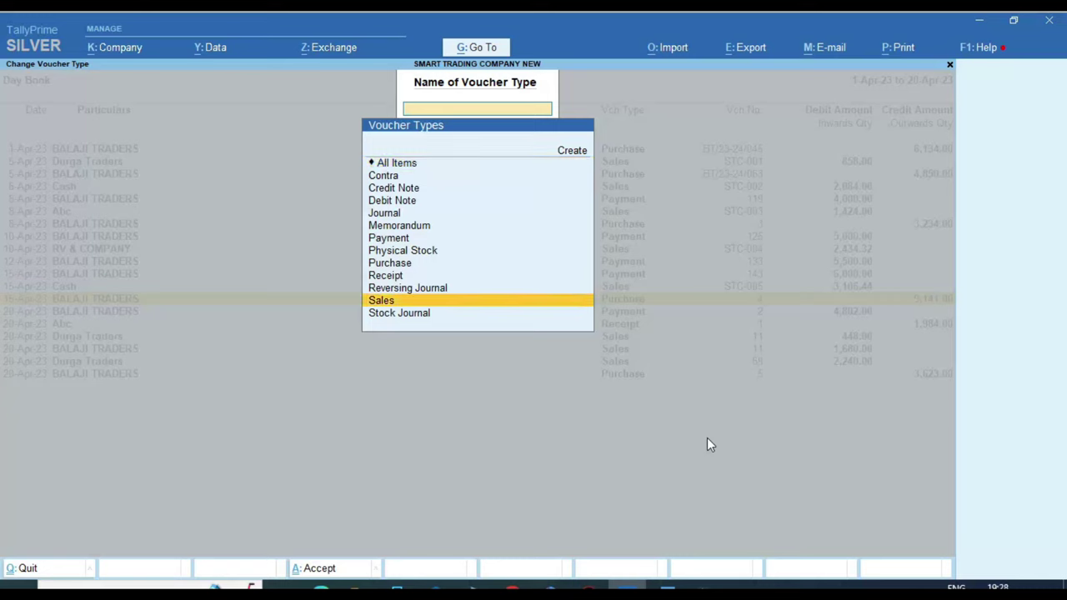
key("Return")
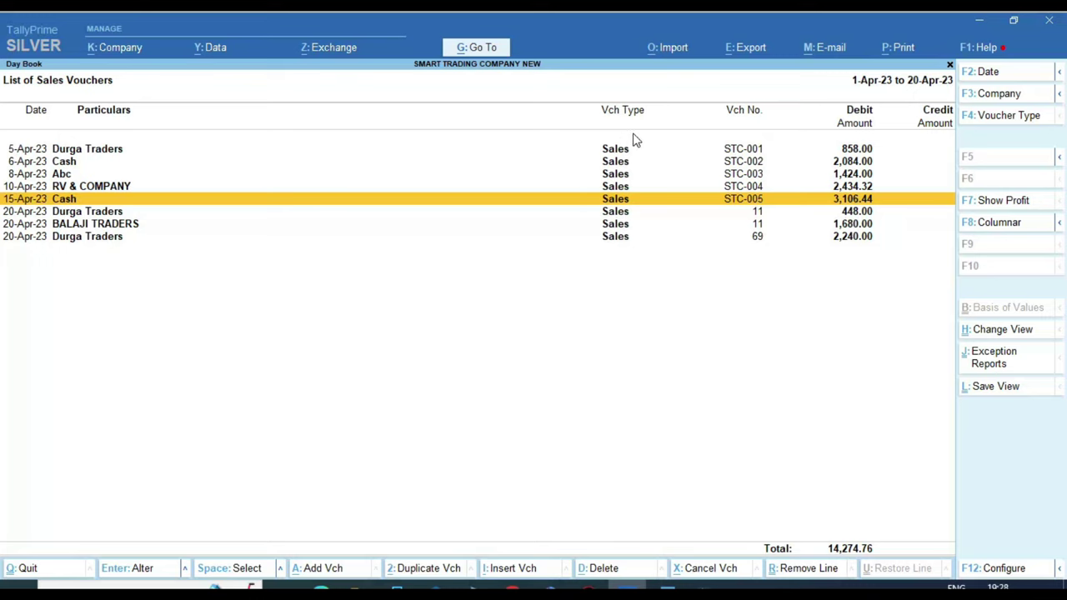
Leave the Sales voucher list and restore the full Day Book for 1-Apr-23 to 20-Apr-23.
key("Escape")
key("Escape")
key("Return")
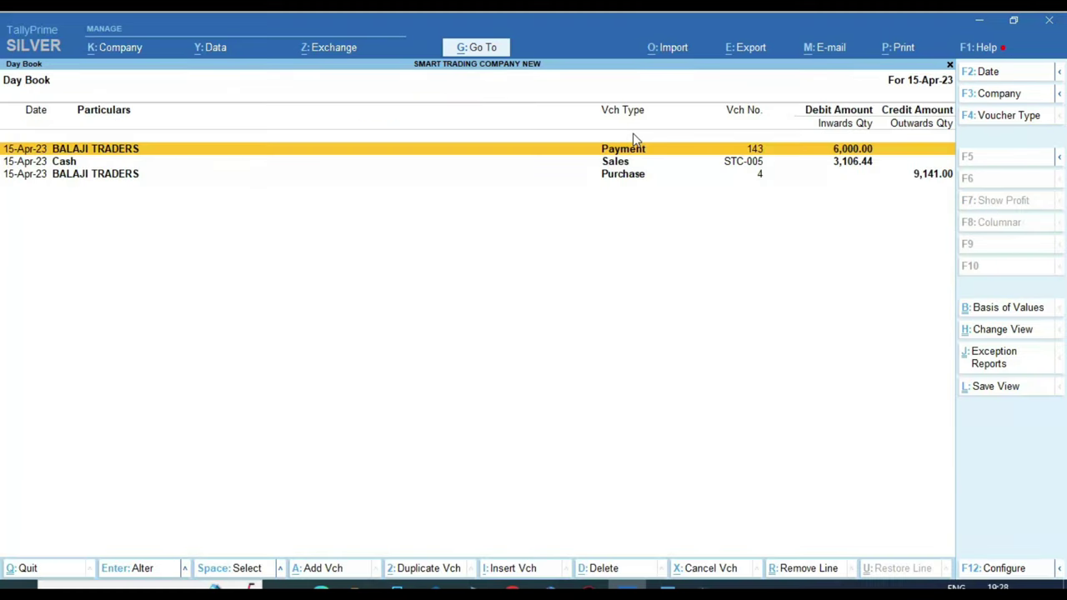
key("F2")
key("Return")
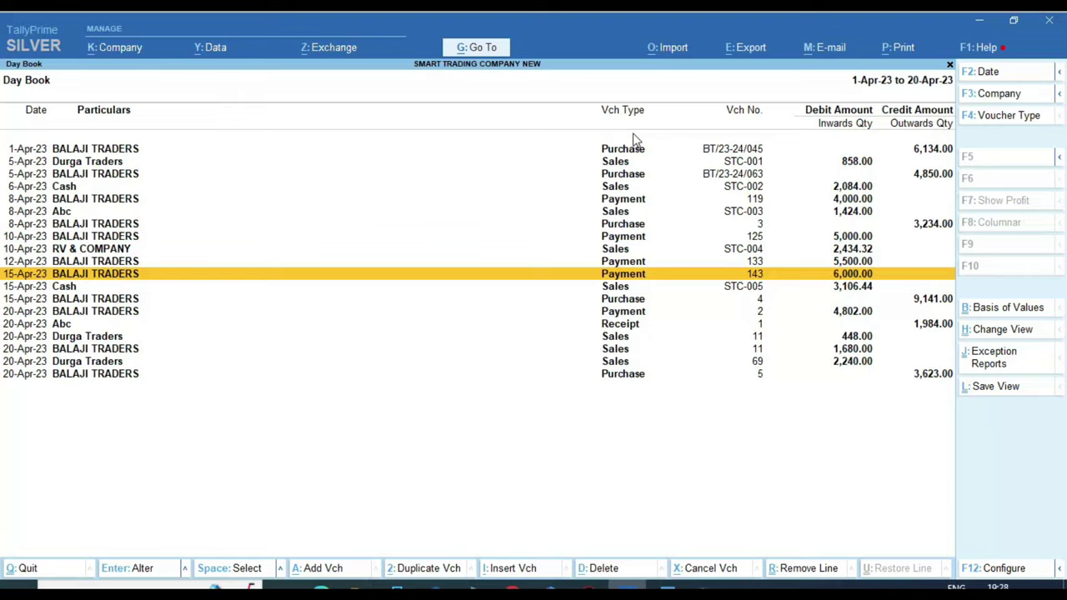
Filter the Day Book by voucher type so it lists only Payment vouchers.
key("F4")
key("Down")
key("Down")
key("Down")
key("Down")
key("Down")
key("Down")
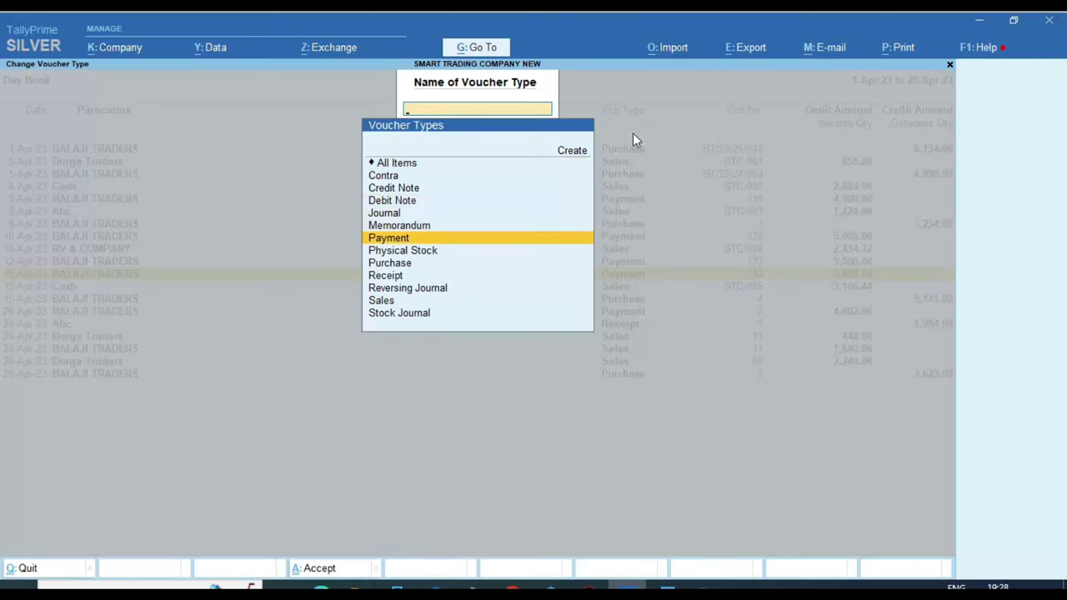
key("Return")
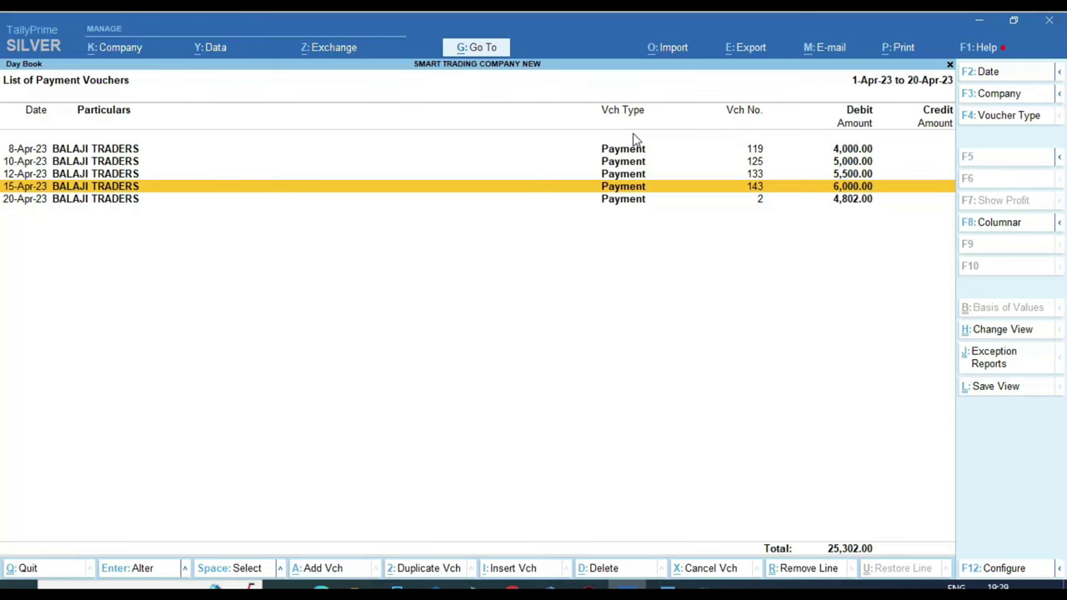
Close the Payment voucher list and return to the Day Book entries of all voucher types.
key("Escape")
key("Return")
key("F2")
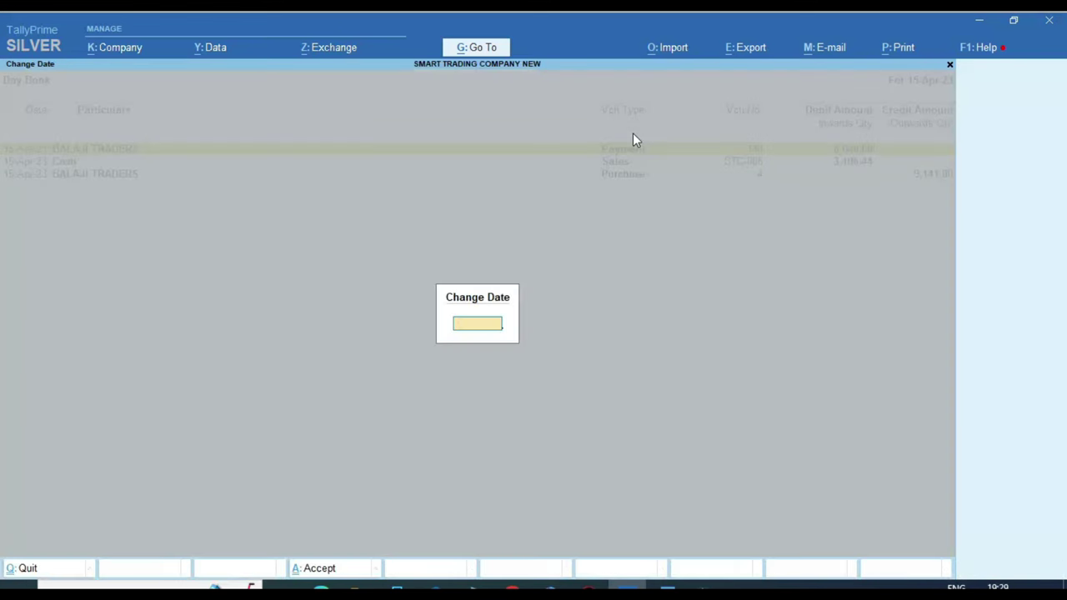
key("Escape")
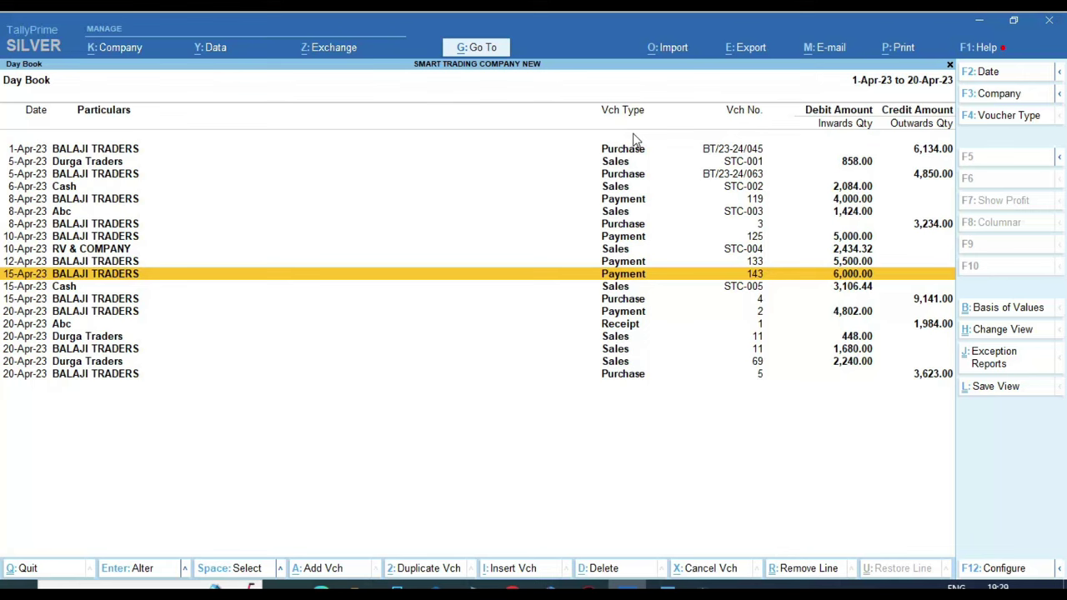
Examine the Day Book entries of all voucher types, moving through the list from 1-Apr-23 to 20-Apr-23.
key("Down")
key("Down")
key("Down")
key("Down")
key("Down")
key("Down")
key("Down")
key("Down")
key("Up")
key("Up")
key("Up")
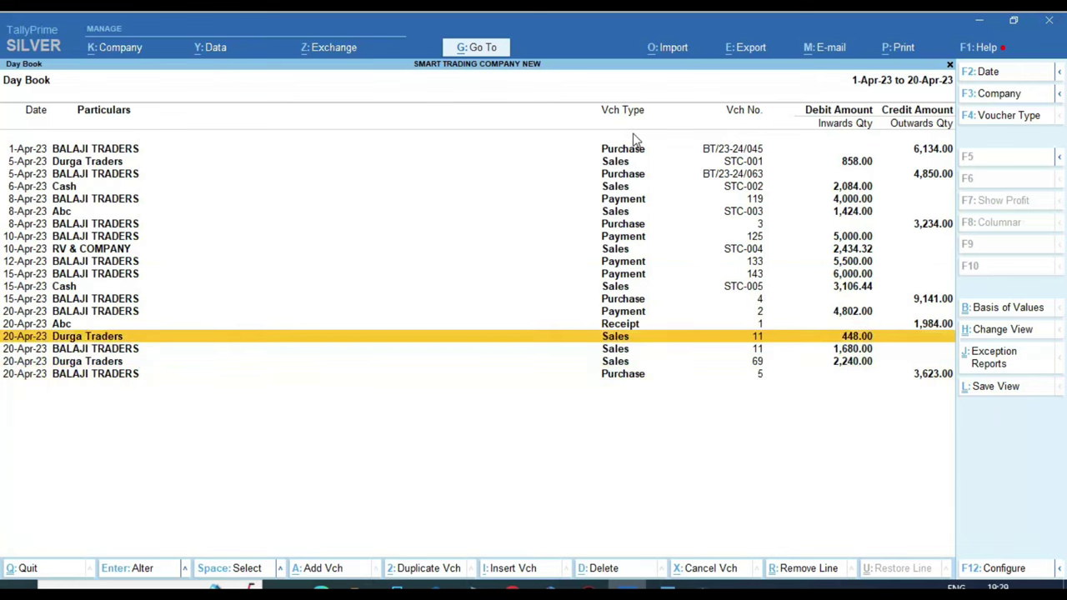
key("Up")
key("Up")
key("Up")
key("Up")
key("Up")
key("Up")
key("Up")
key("Up")
key("Up")
key("Up")
key("Up")
key("Up")
key("Up")
key("Up")
key("Down")
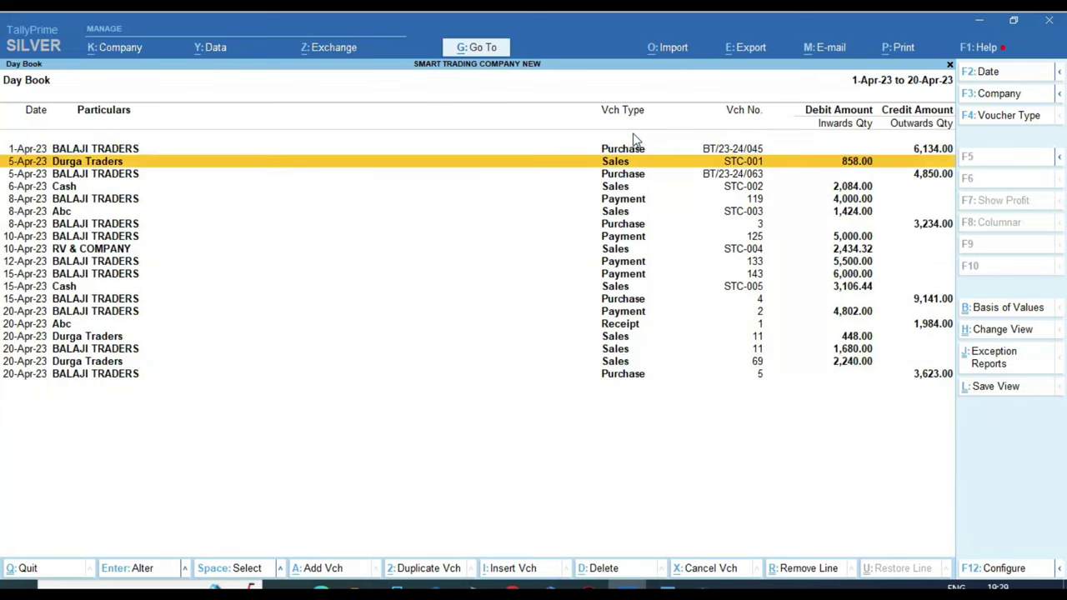
key("Down")
key("Down")
key("Down")
key("Down")
key("Down")
key("Down")
key("Down")
key("Down")
key("Down")
key("Down")
key("Down")
key("Up")
key("Up")
key("Up")
key("Up")
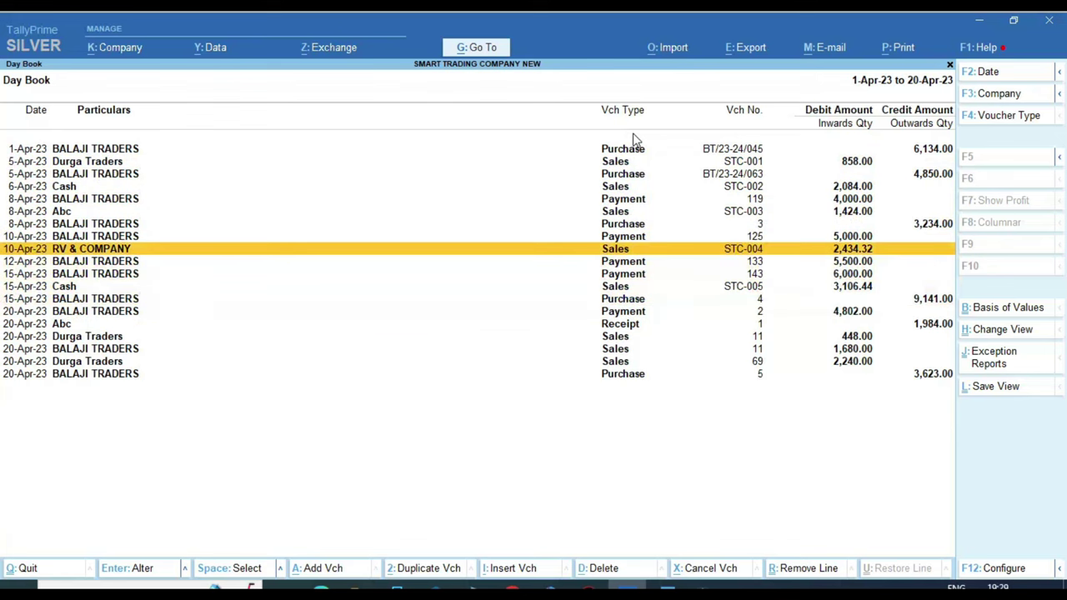
key("Down")
key("Down")
key("Down")
key("Down")
key("Down")
key("Down")
key("Down")
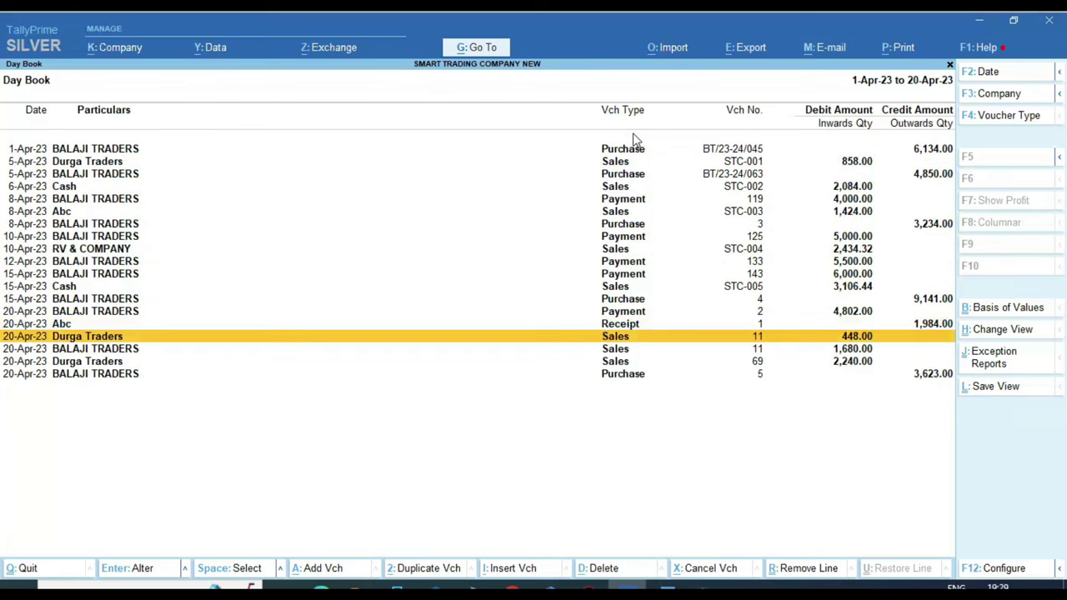
Remove the 10-Apr-23 RV & COMPANY sales line from the Day Book view without deleting its voucher.
key("Up")
key("Up")
key("Up")
key("Up")
key("Up")
key("Up")
key("Up")
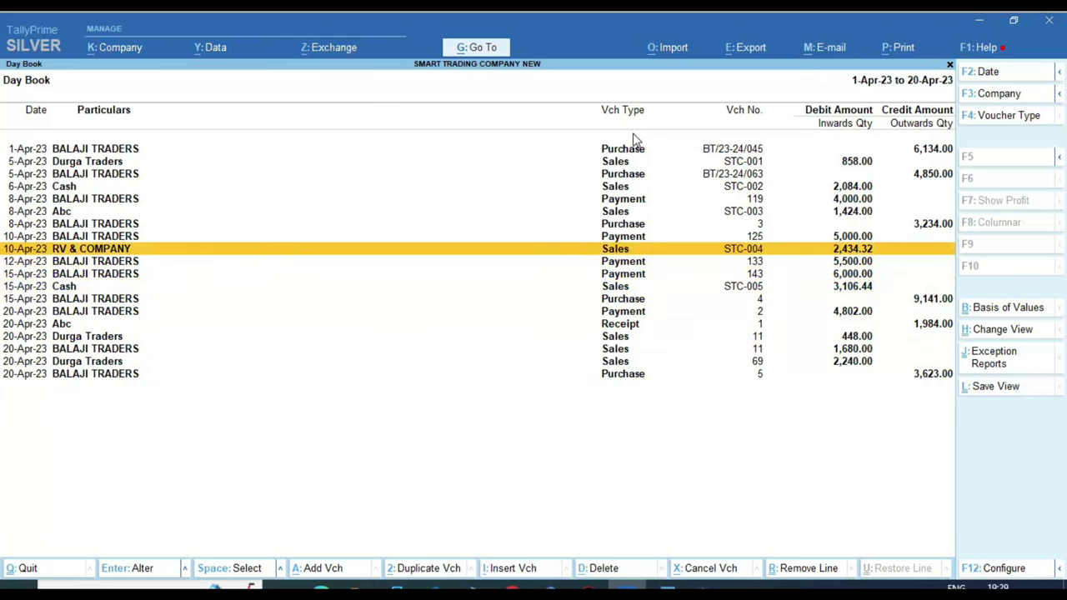
key("alt")
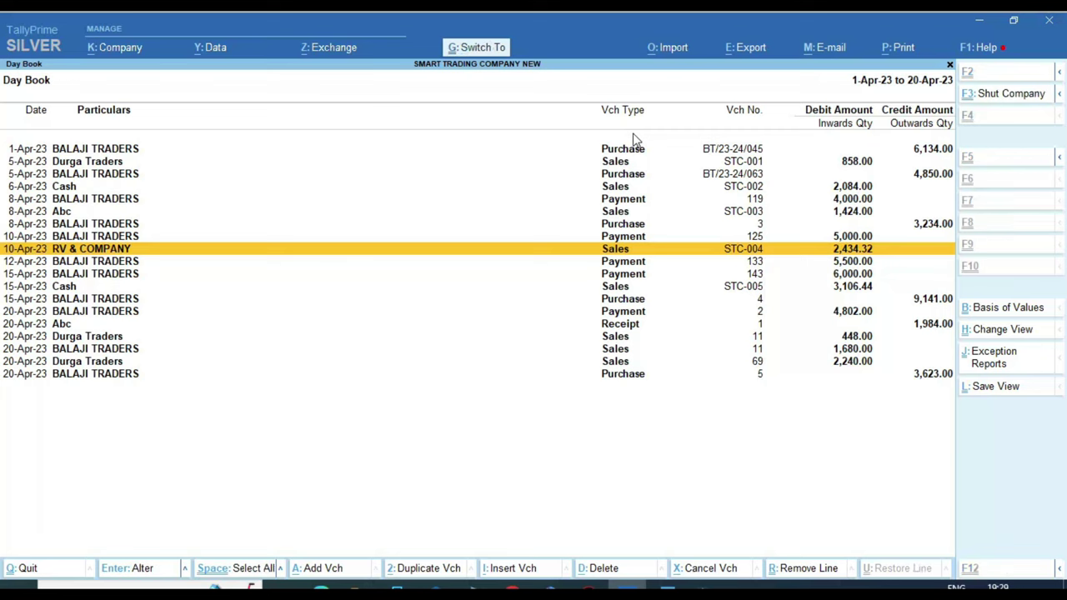
key("alt+r")
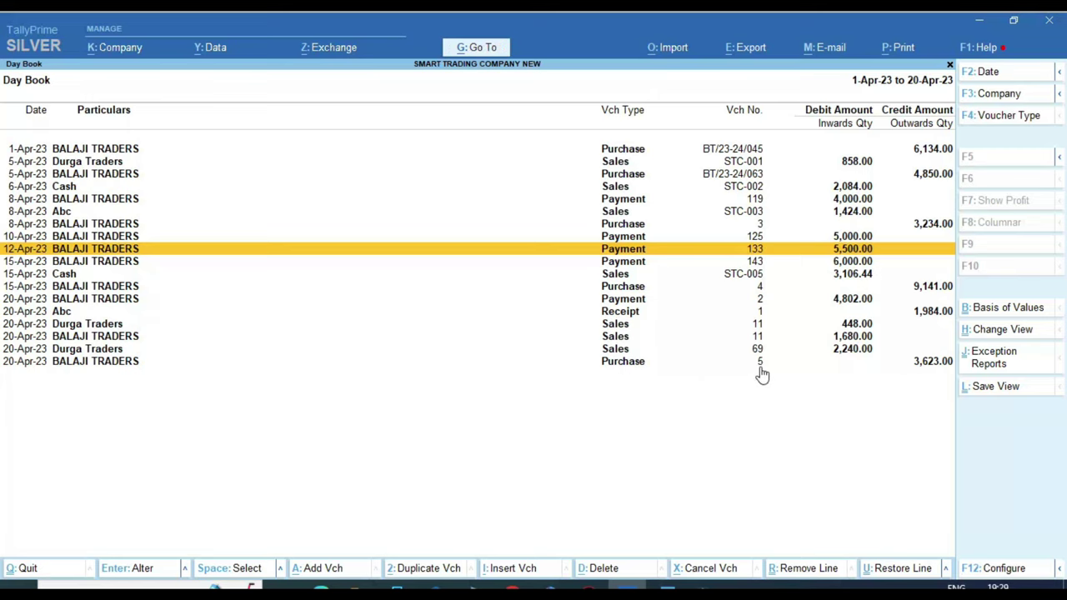
Remove the last line, the 20-Apr-23 BALAJI TRADERS purchase, from the Day Book view and restore all removed lines.
key("Down")
key("Down")
key("Down")
key("Down")
key("Down")
key("Down")
key("Down")
key("Down")
key("Down")
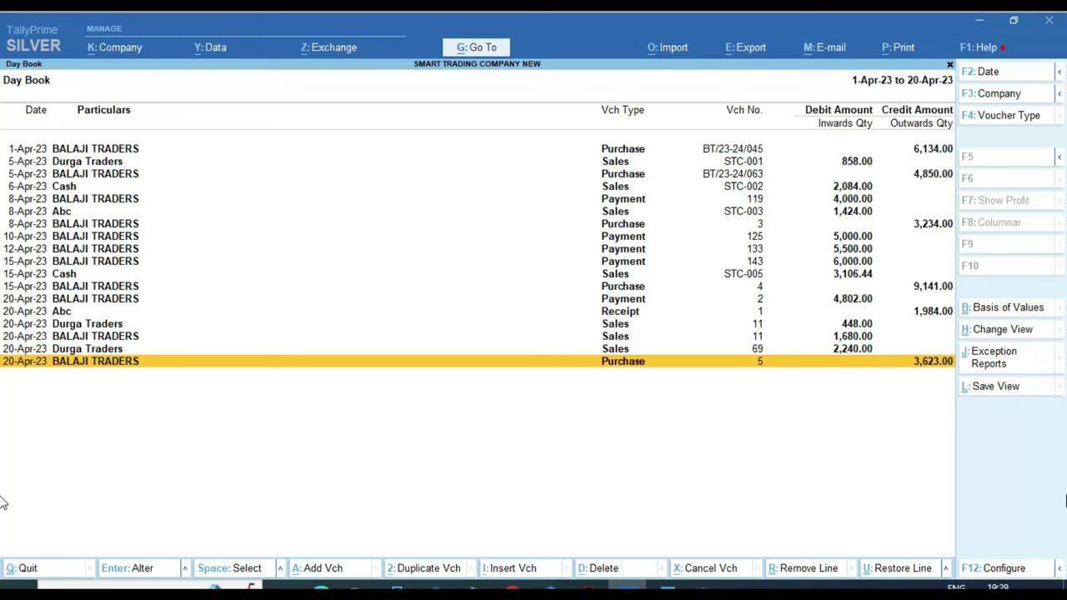
key("ctrl")
key("Up")
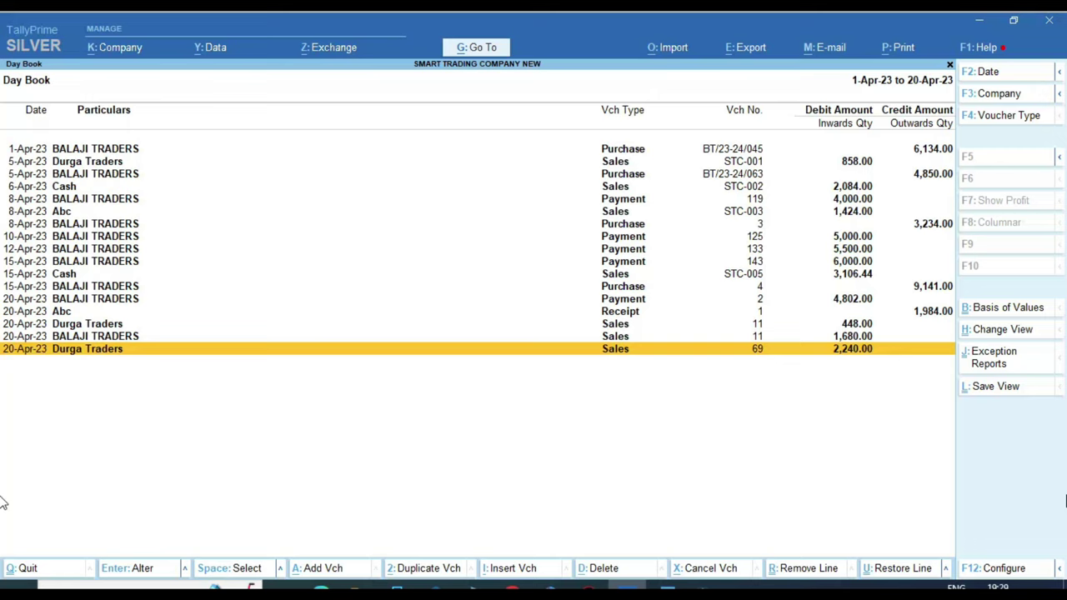
key("ctrl")
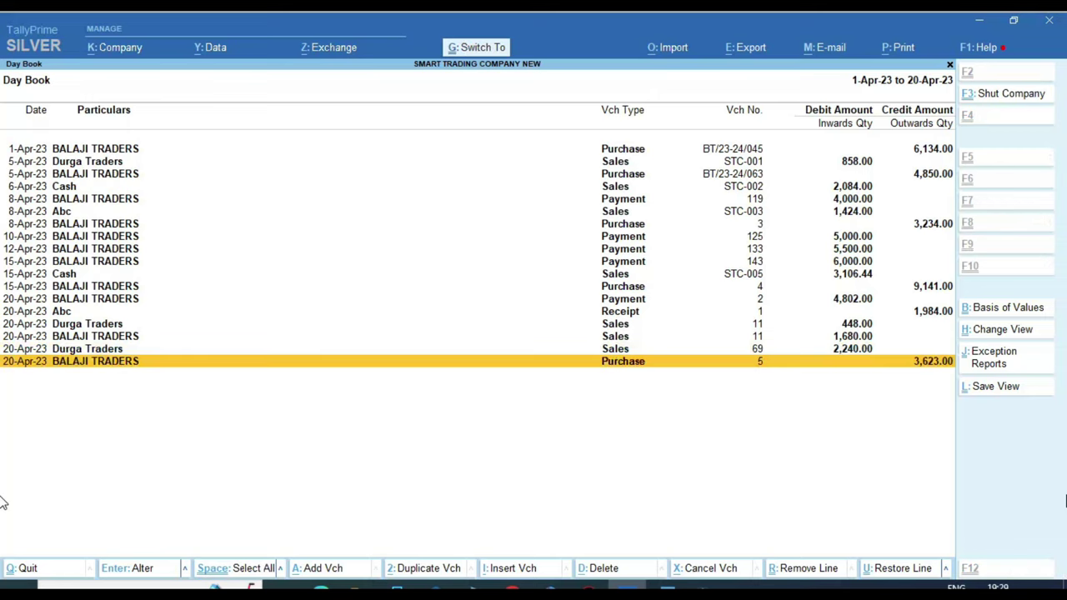
key("ctrl+u")
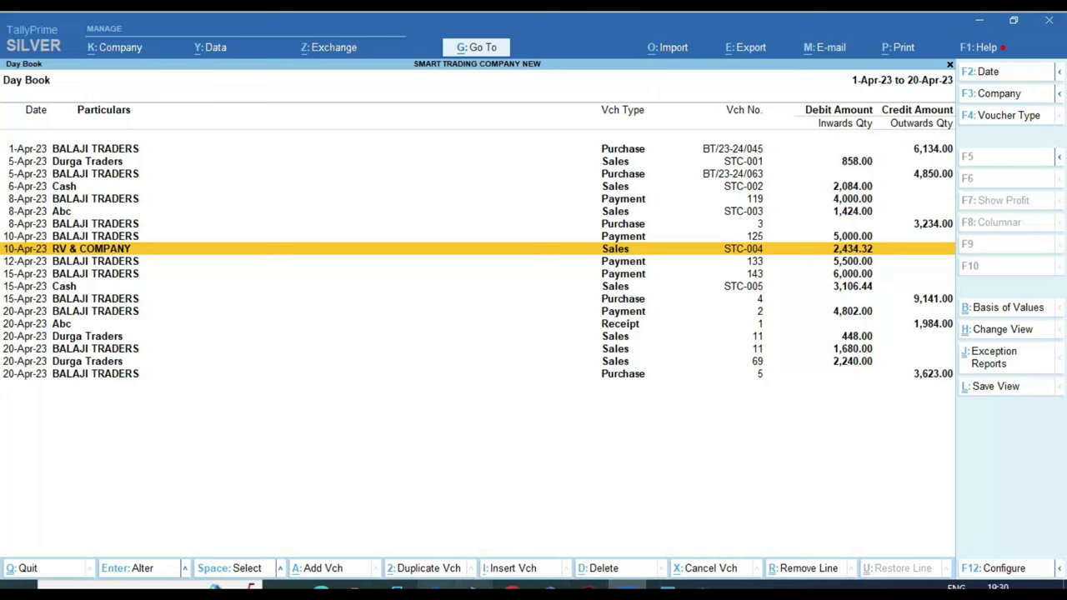
Request deletion of the 10-Apr-23 RV & COMPANY sales voucher and decline the confirmation.
key("alt")
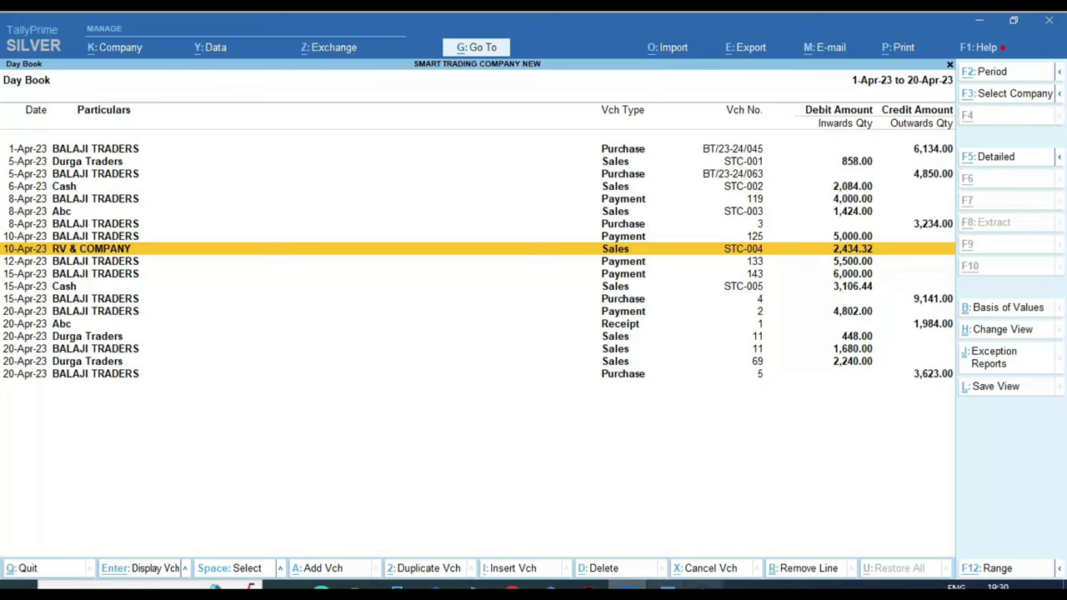
key("alt+d")
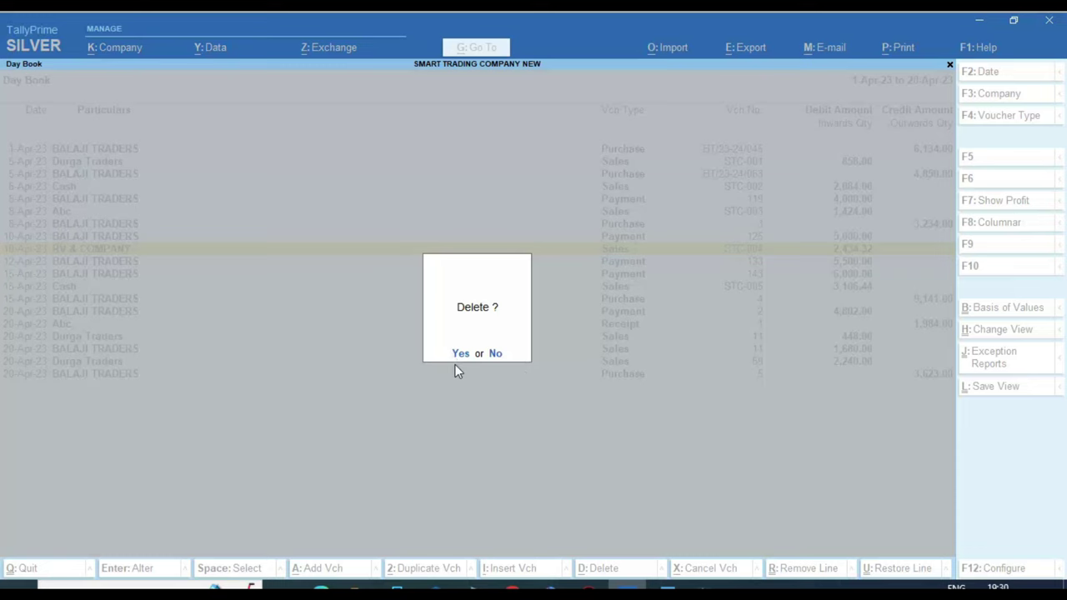
left_click(496, 354)
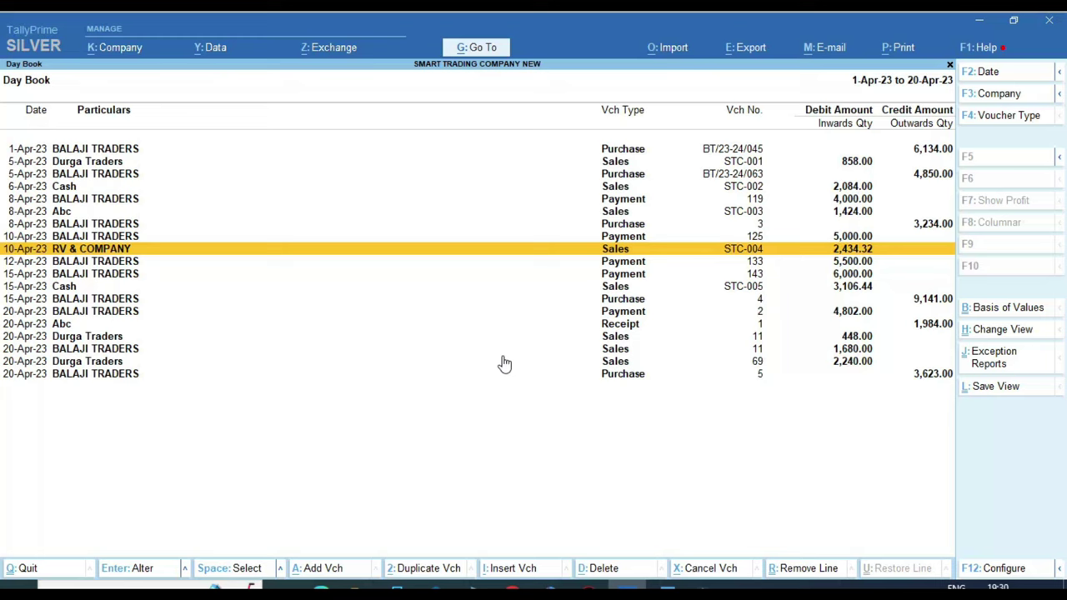
Show the Day Book for 16-4-2023 alone, and set its period from 5-4-2023 to 15-4-2023.
key("F2")
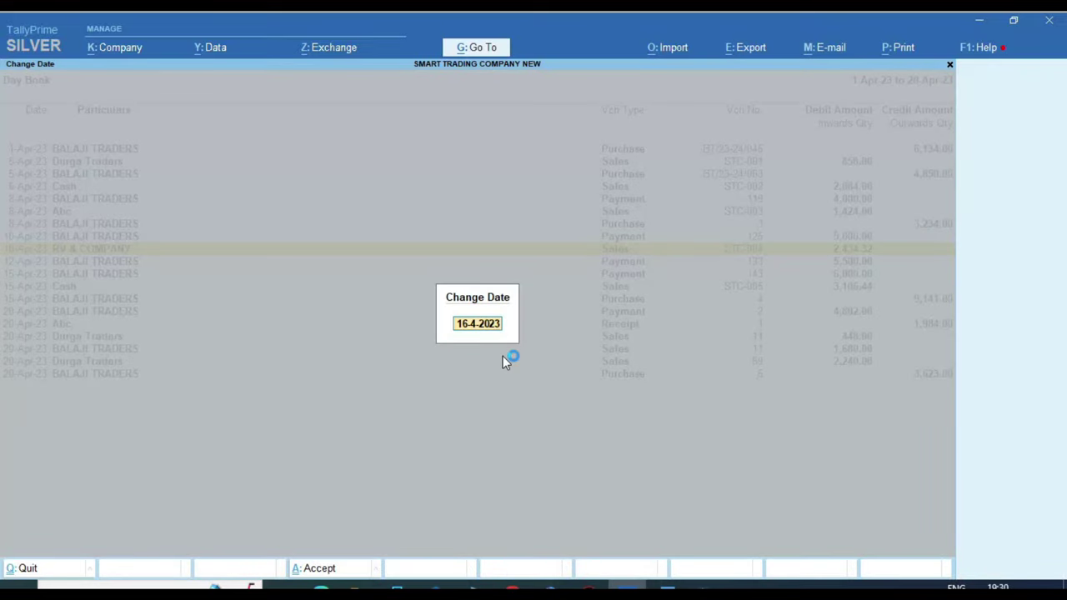
key("Return")
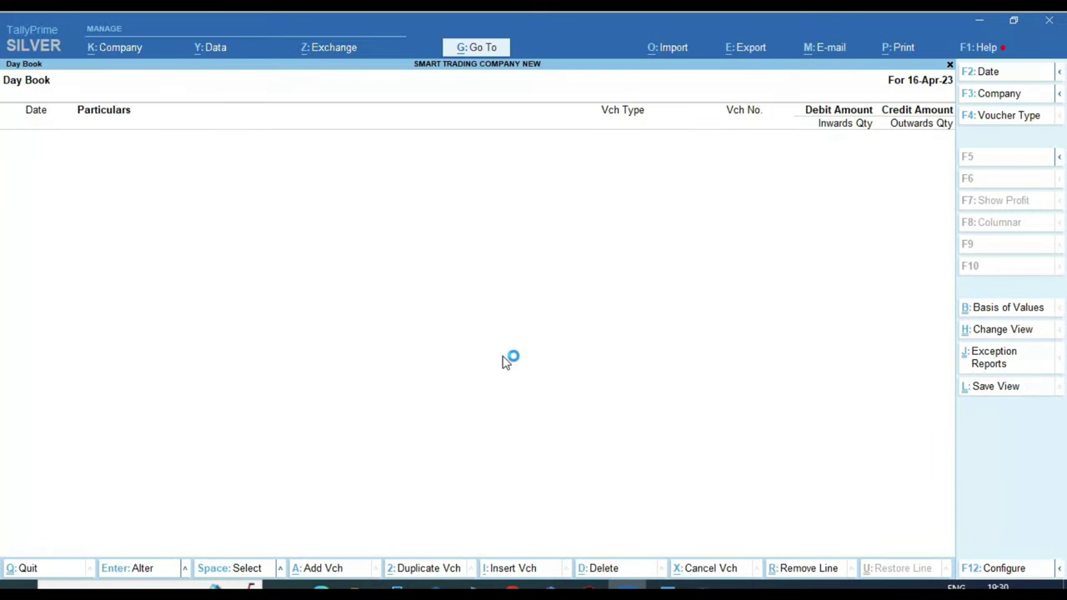
key("alt+F2")
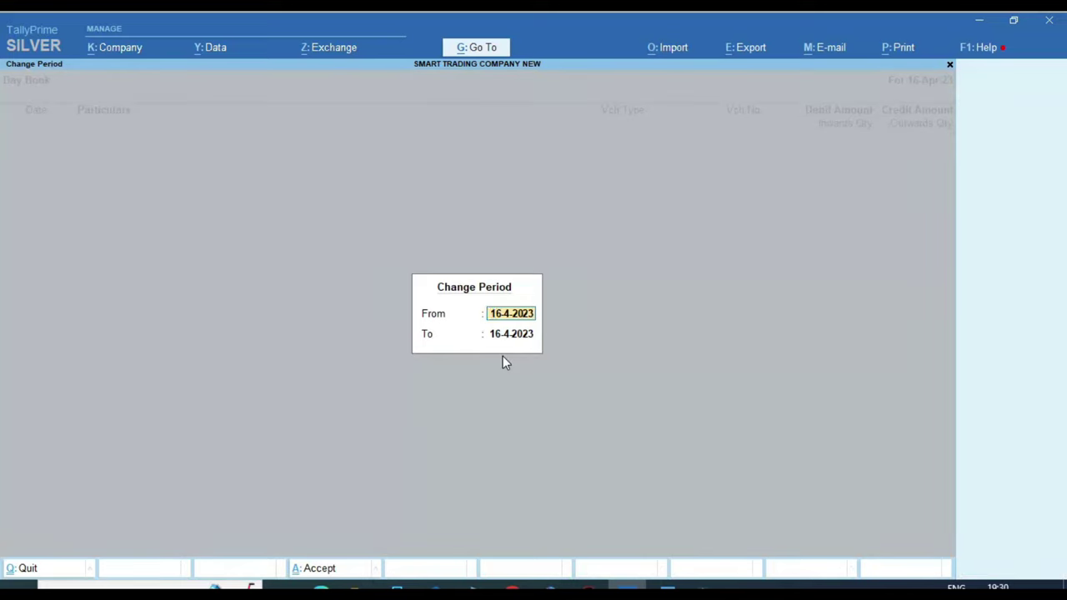
type("5-4")
key("Return")
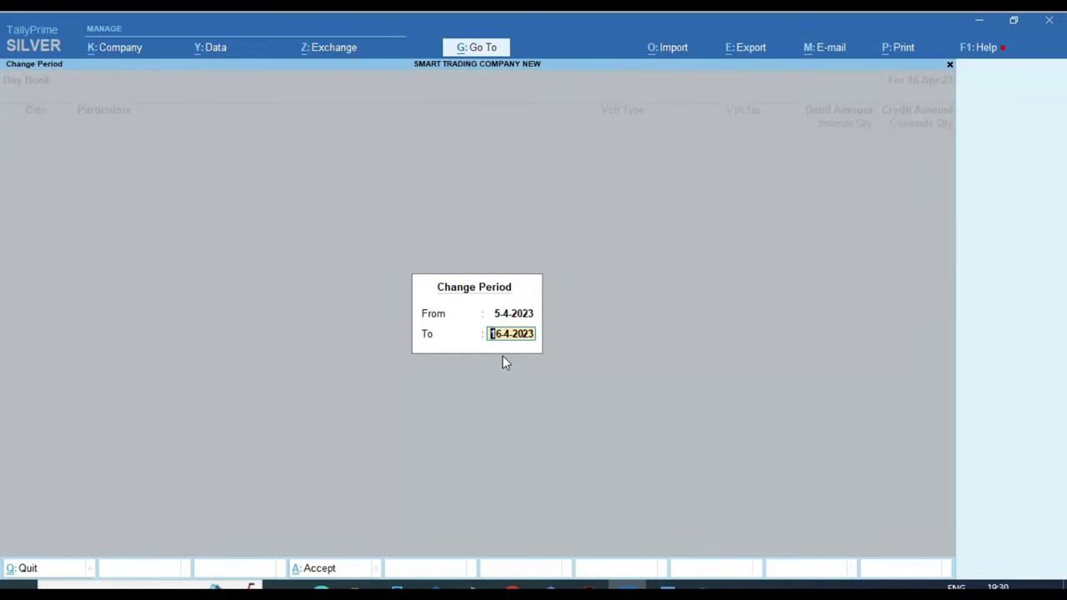
key("Return")
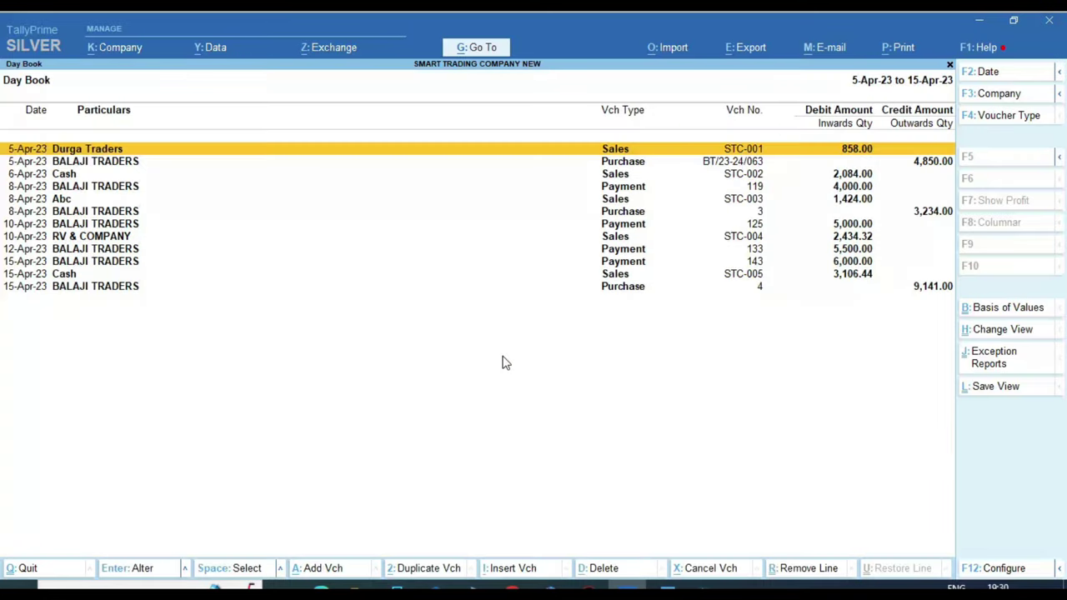
key("Escape")
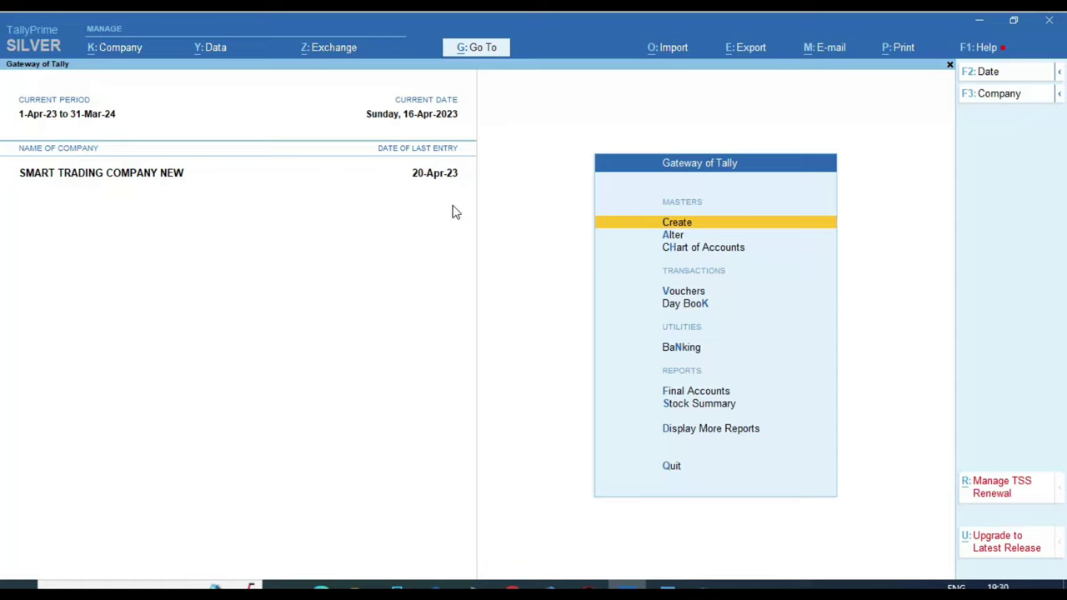
Start a new Payment voucher dated 16 October 2023.
key("v")
key("F2")
type("16.10")
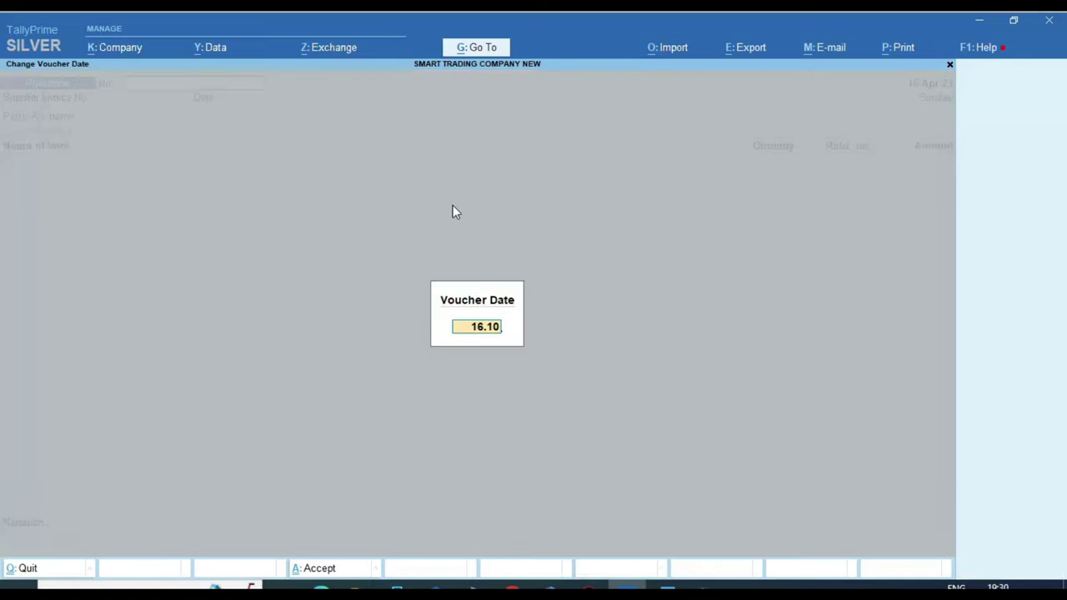
key("Return")
key("F5")
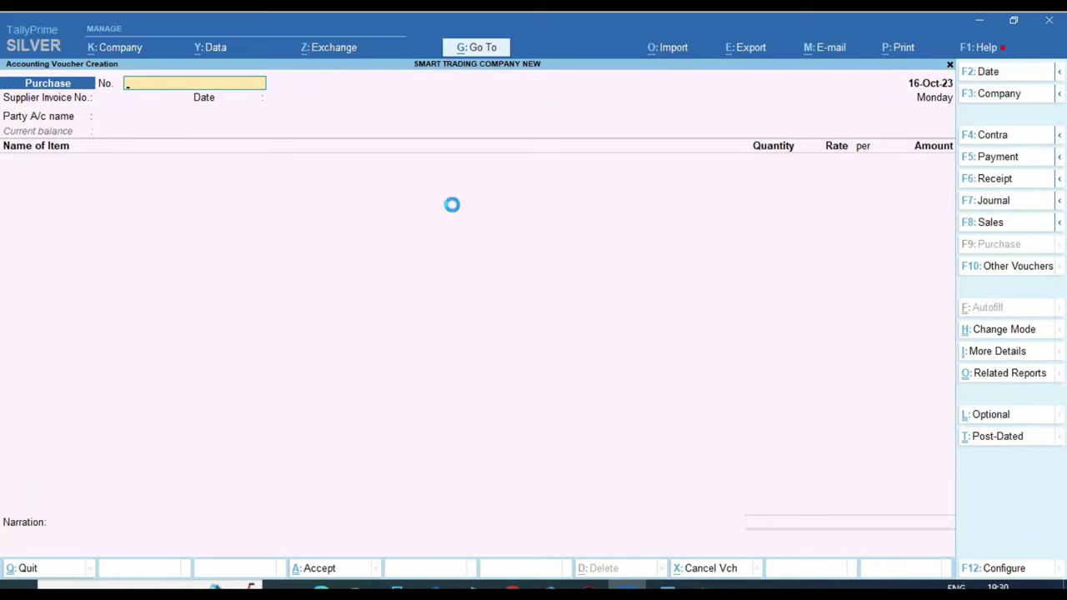
Record the payment under voucher number dd, debiting Abc 1.00 and crediting Cash, and leave voucher creation.
type("dd")
key("Return")
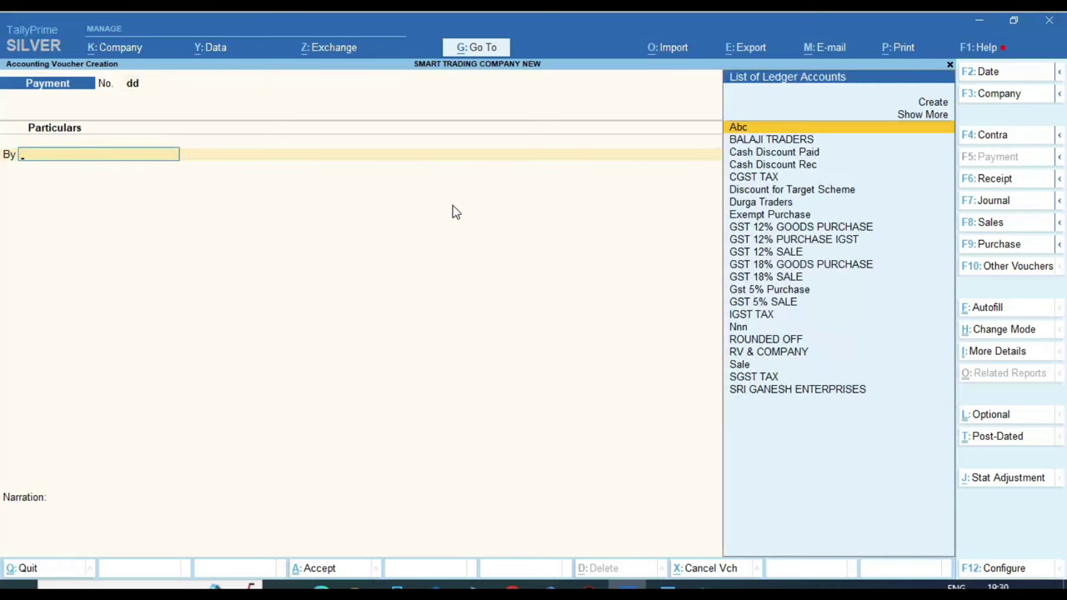
key("Return")
key("Return")
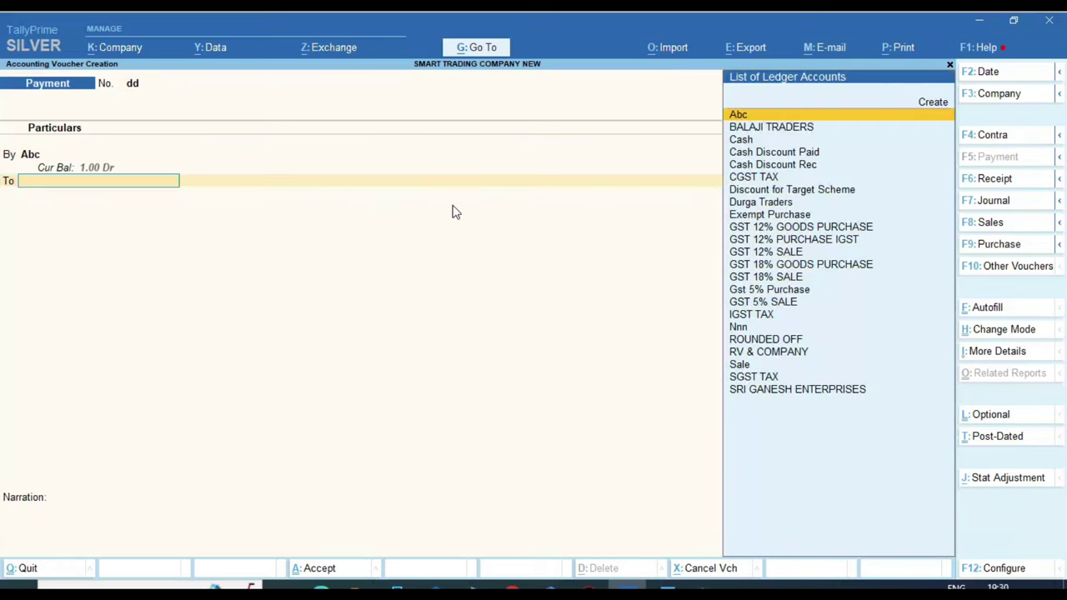
type("cash")
key("Return")
key("Return")
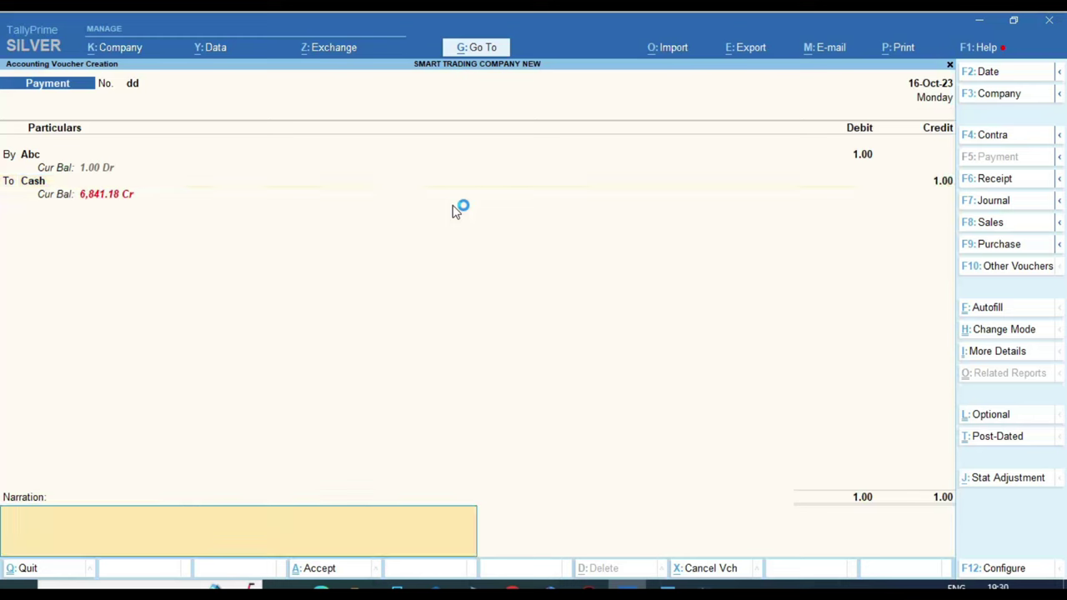
key("Return")
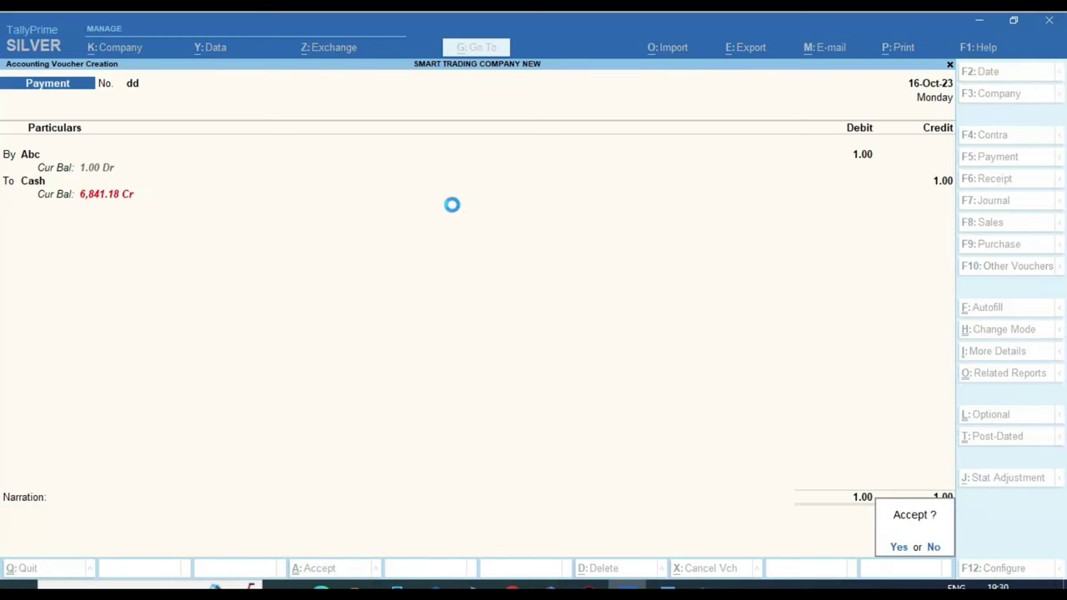
key("Return")
key("Escape")
key("Return")
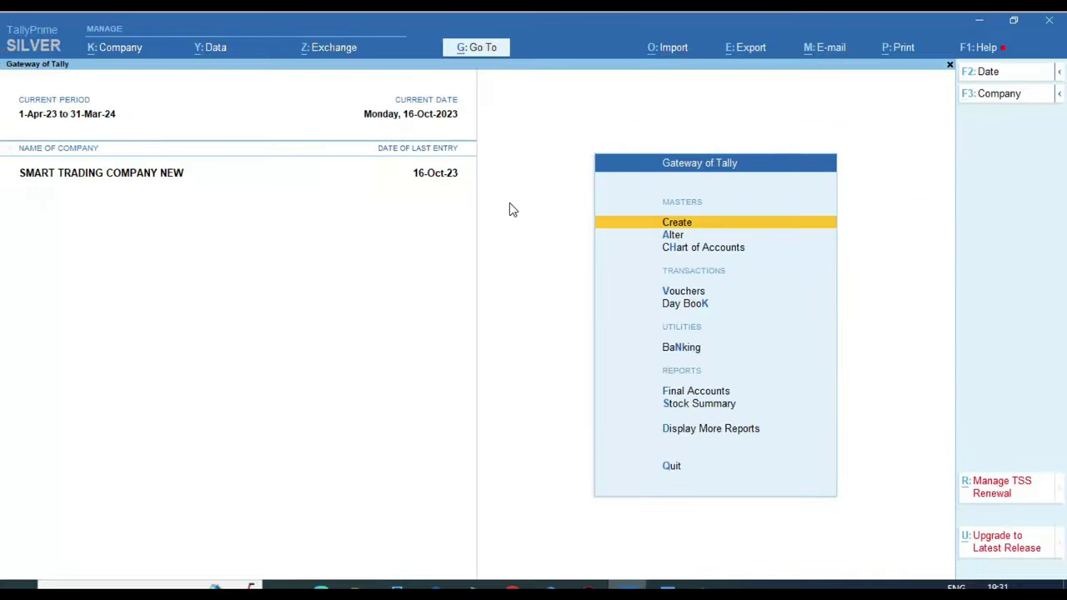
Stay in the program and open the Day Book from the Gateway of Tally.
key("Escape")
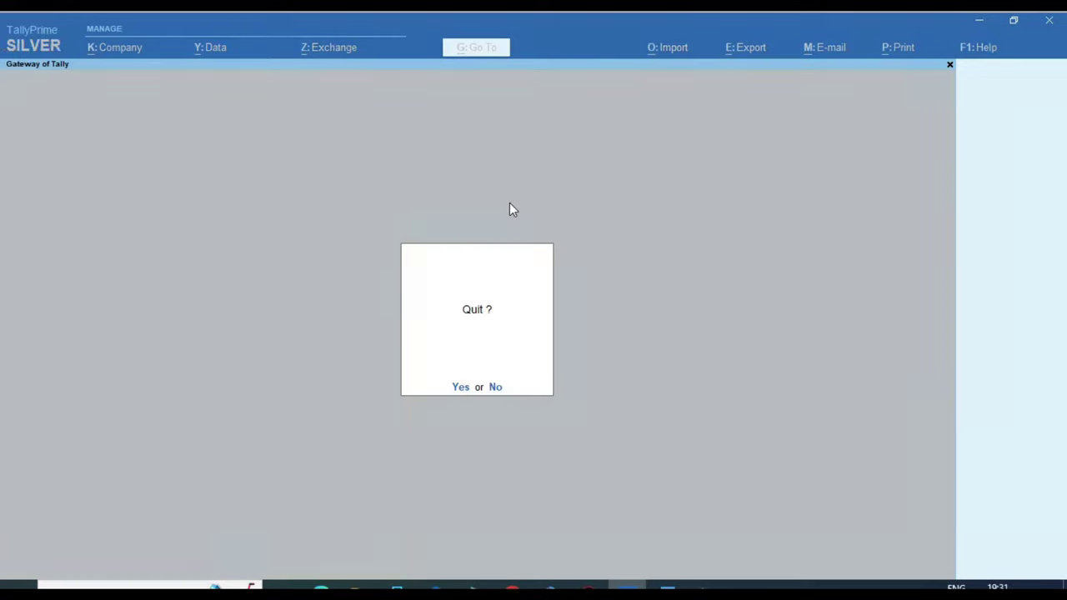
key("Escape")
key("d")
key("Down")
key("Return")
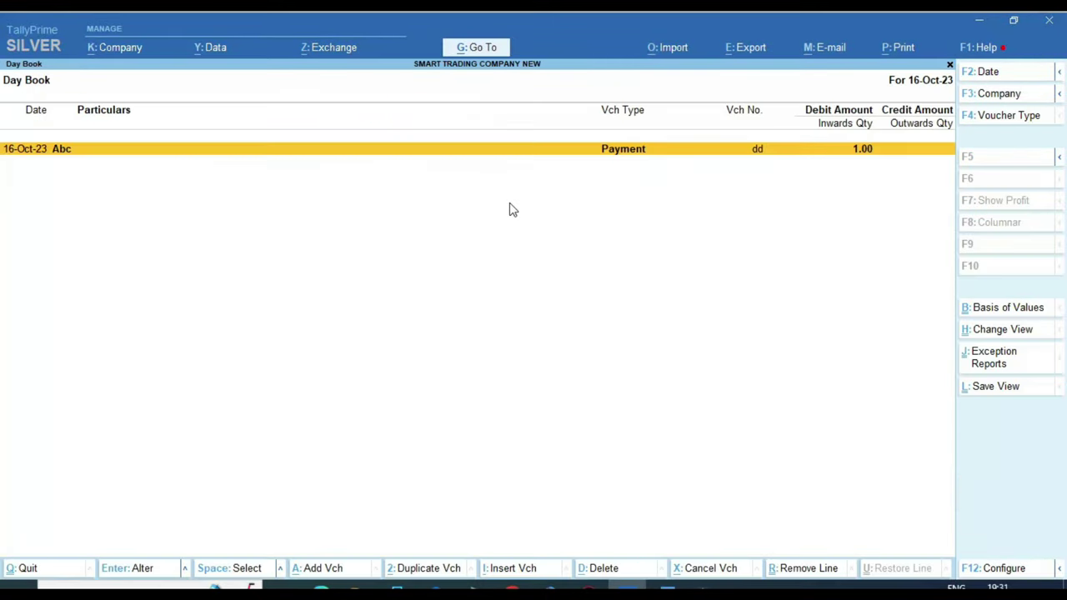